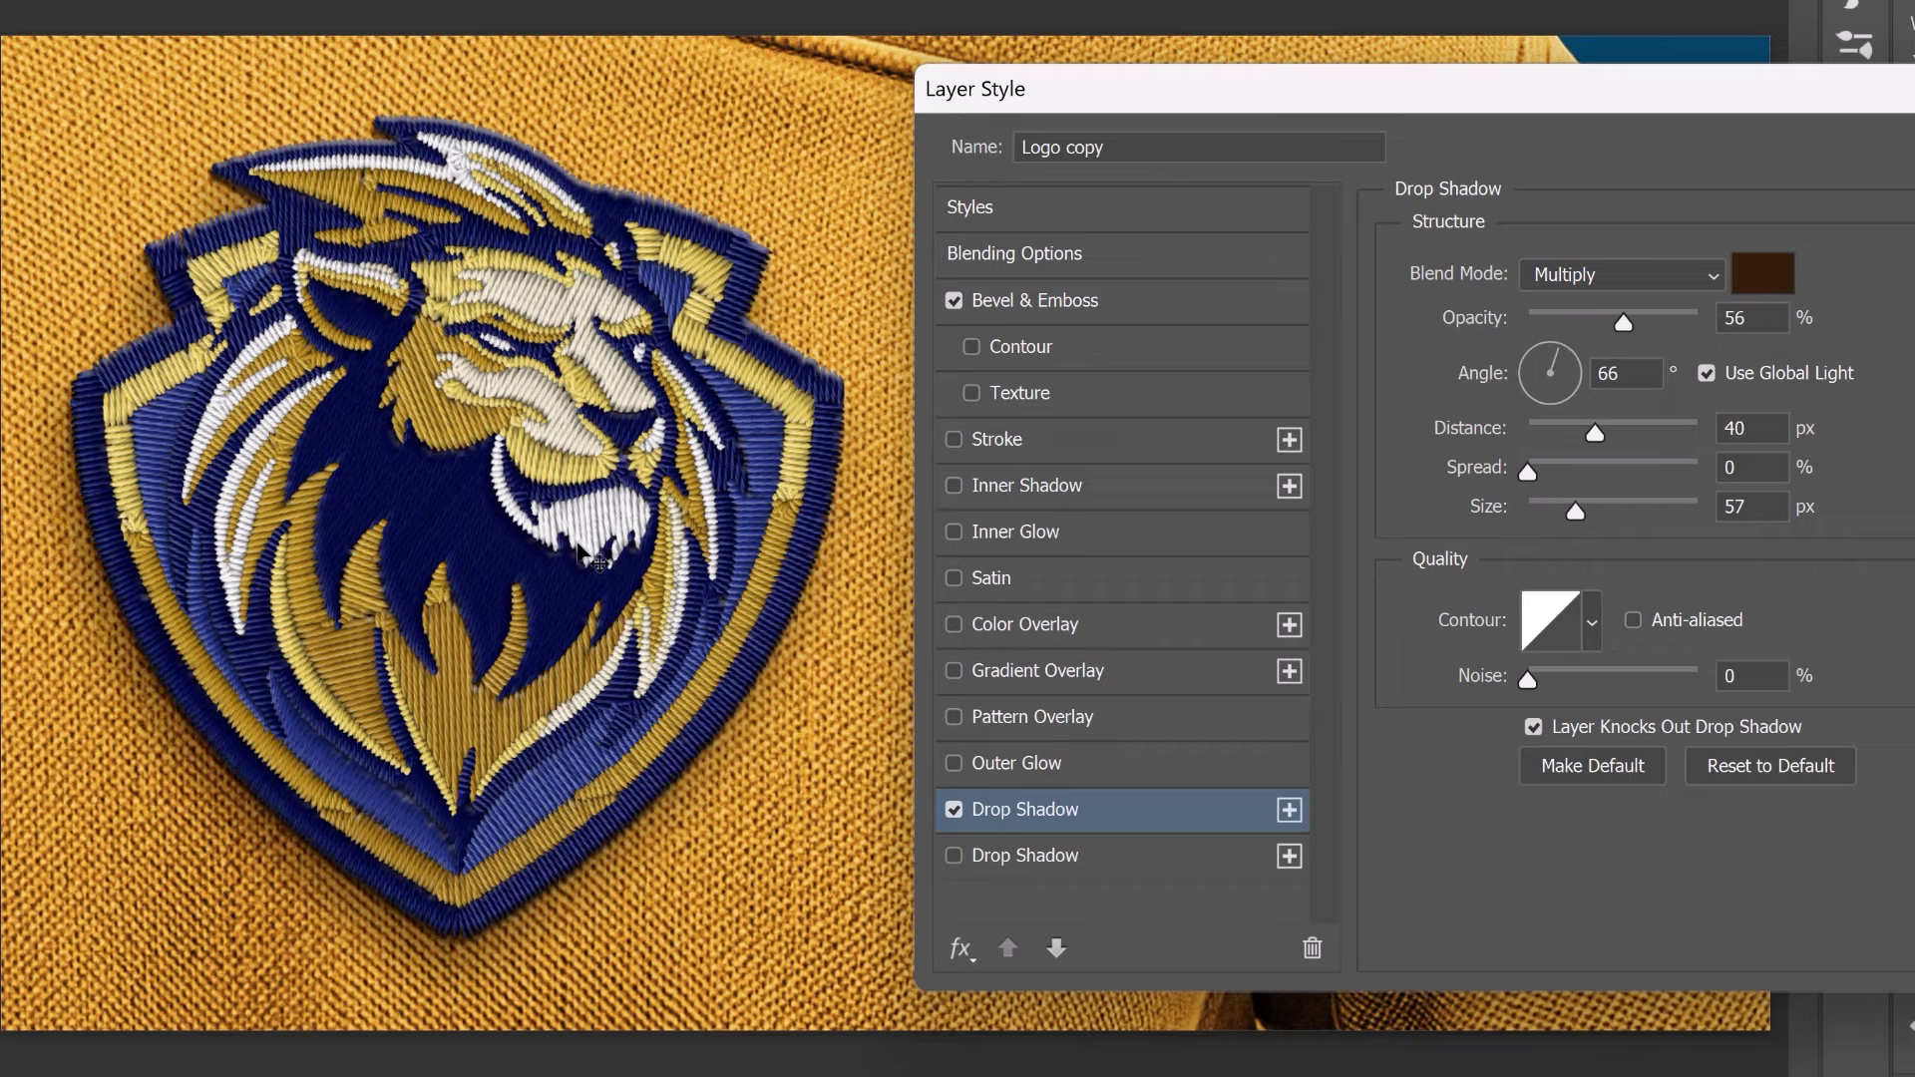
- Adjust the finished patch's drop shadow angle and distance in Layer Style
{"action": "left_click_drag", "start_coordinate": [639, 559], "coordinate": [599, 527]}
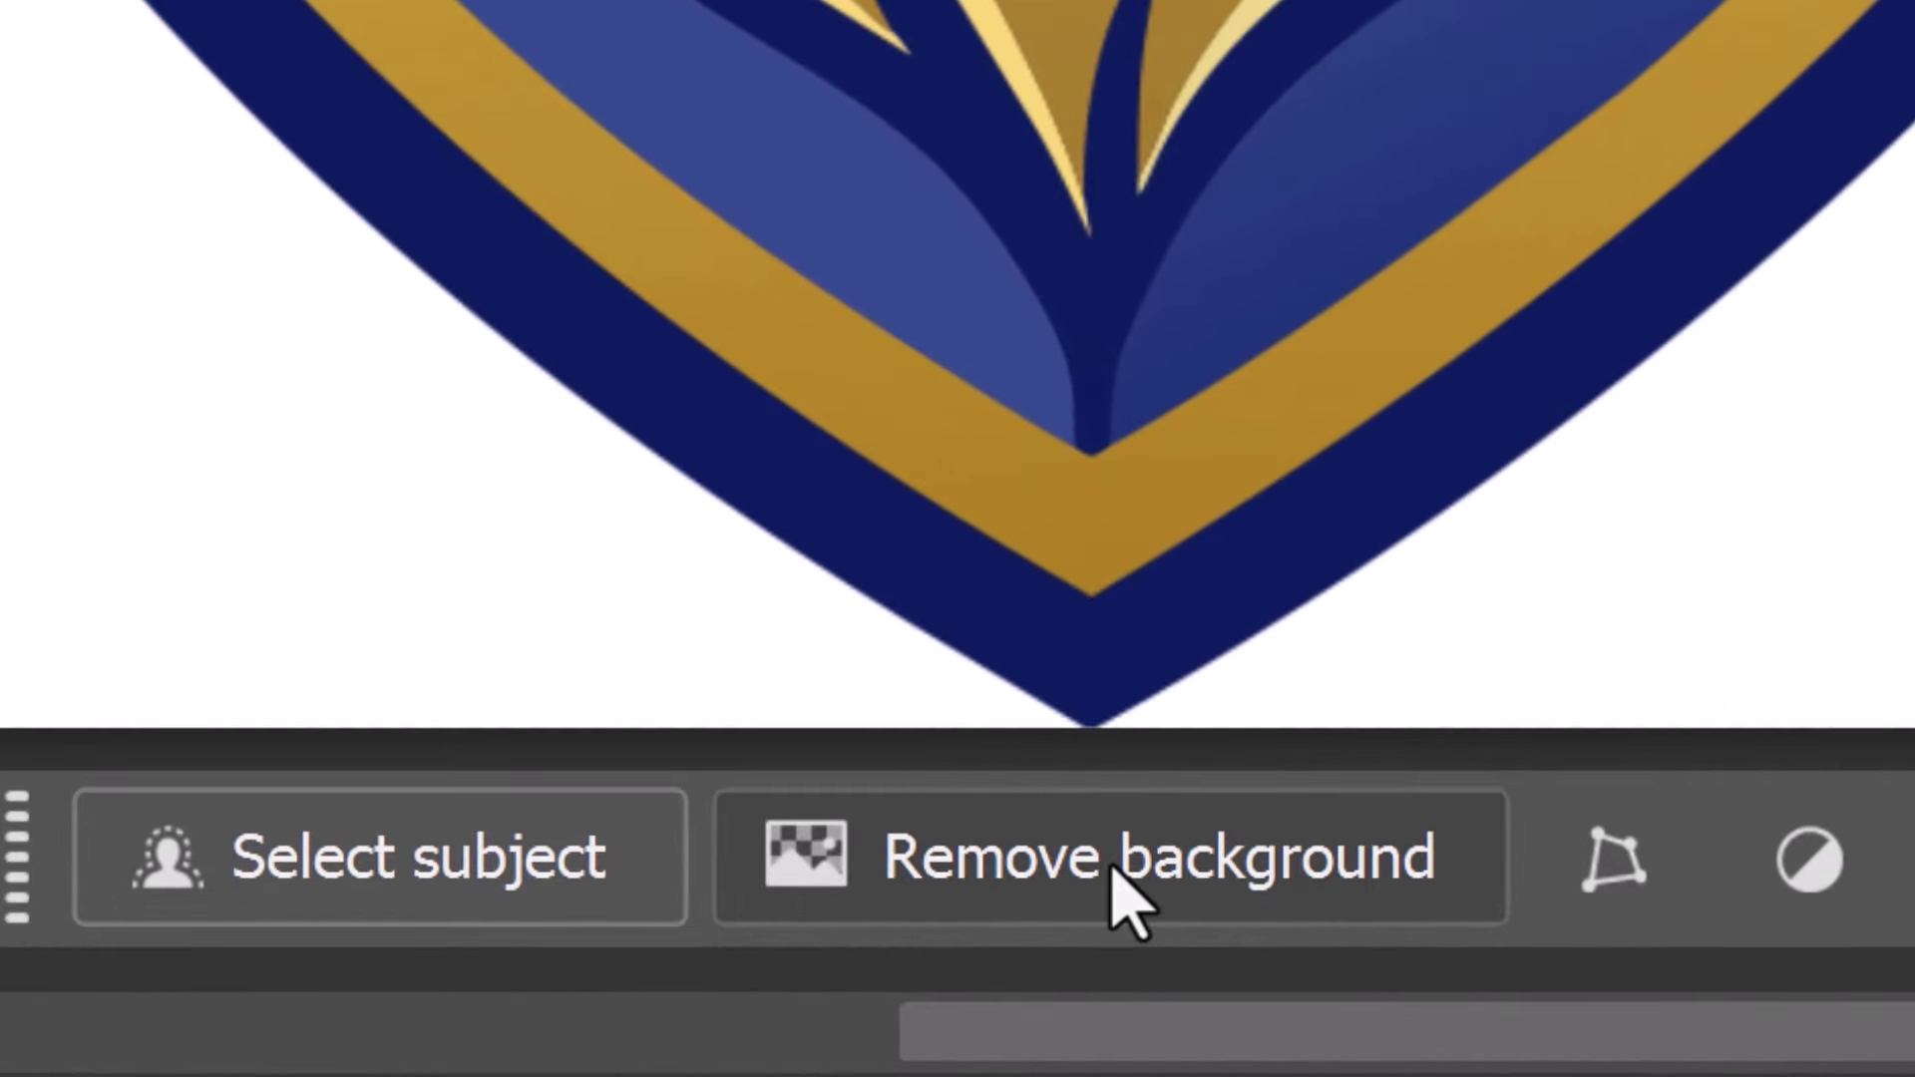
- Remove the logo's white background and search Parametric Filters for 'embroidery'
{"action": "left_click", "coordinate": [1117, 870]}
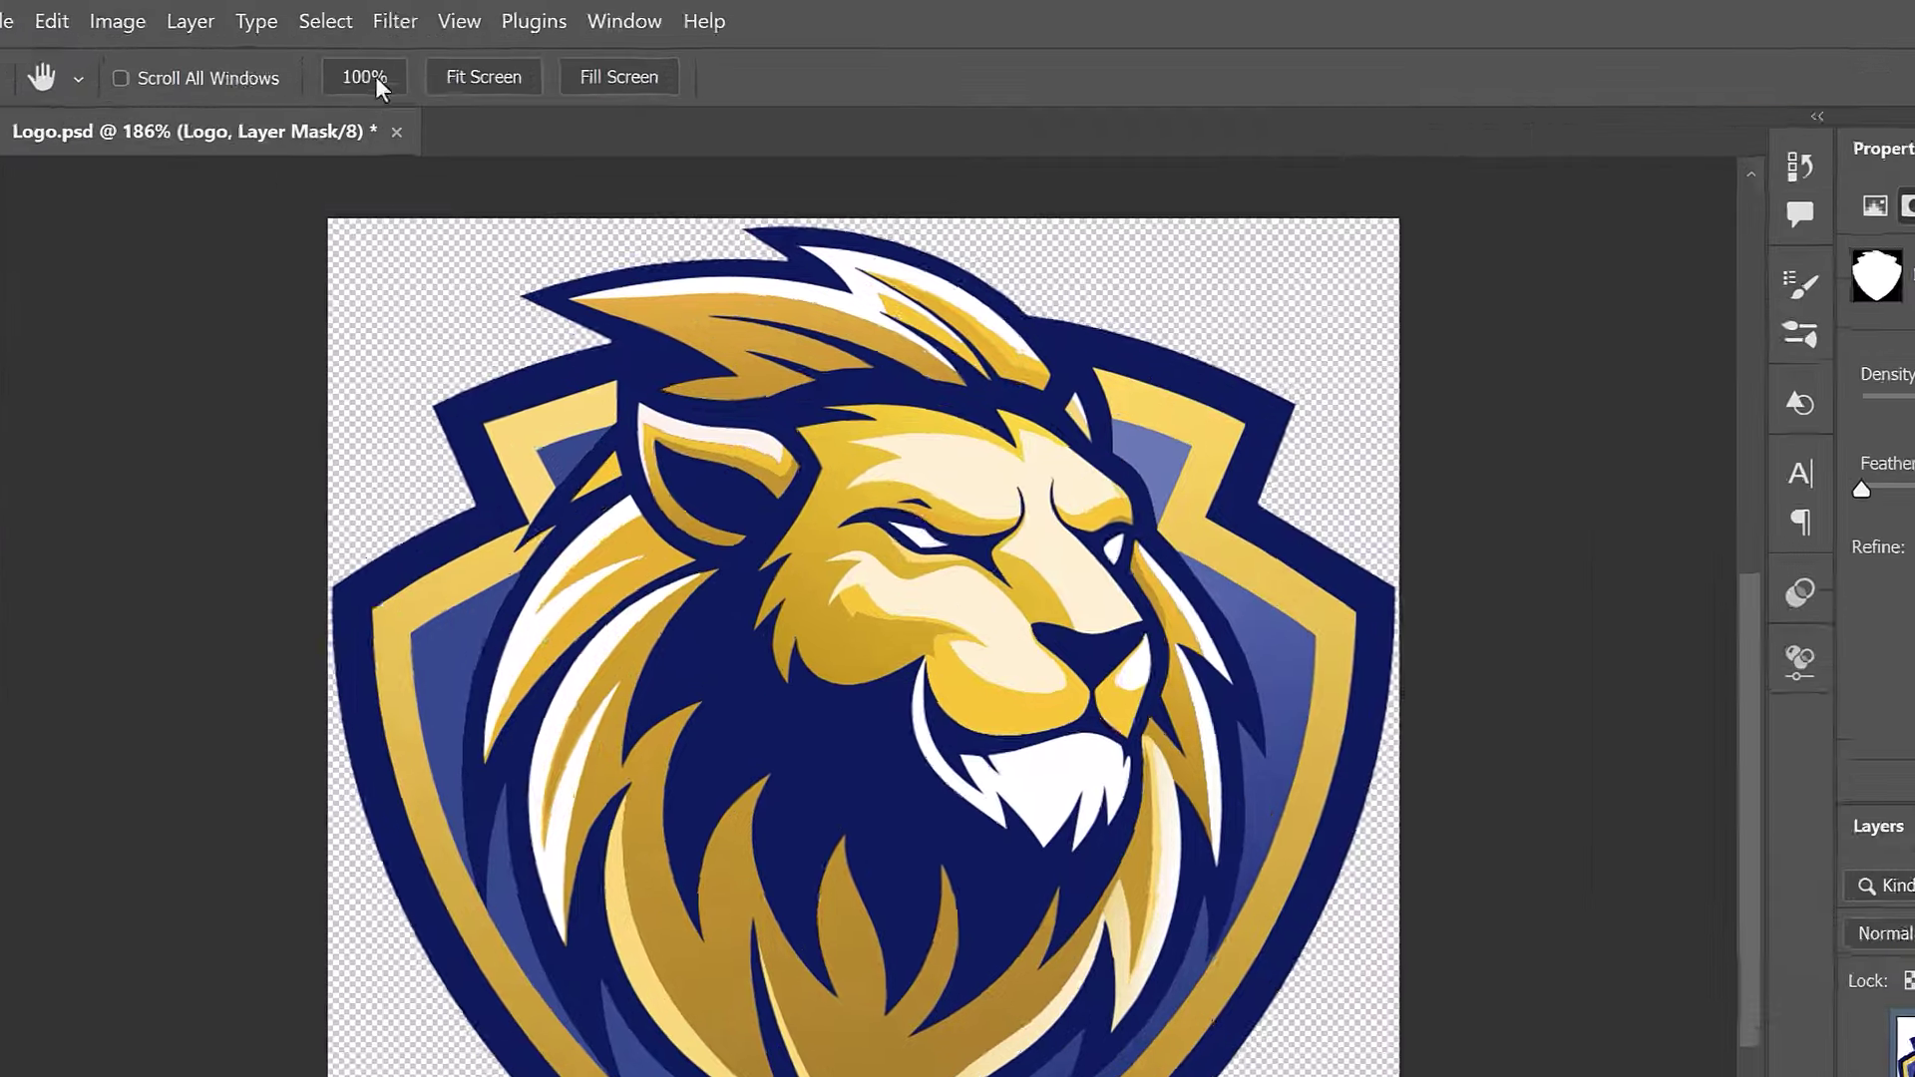
{"action": "left_click", "coordinate": [343, 15]}
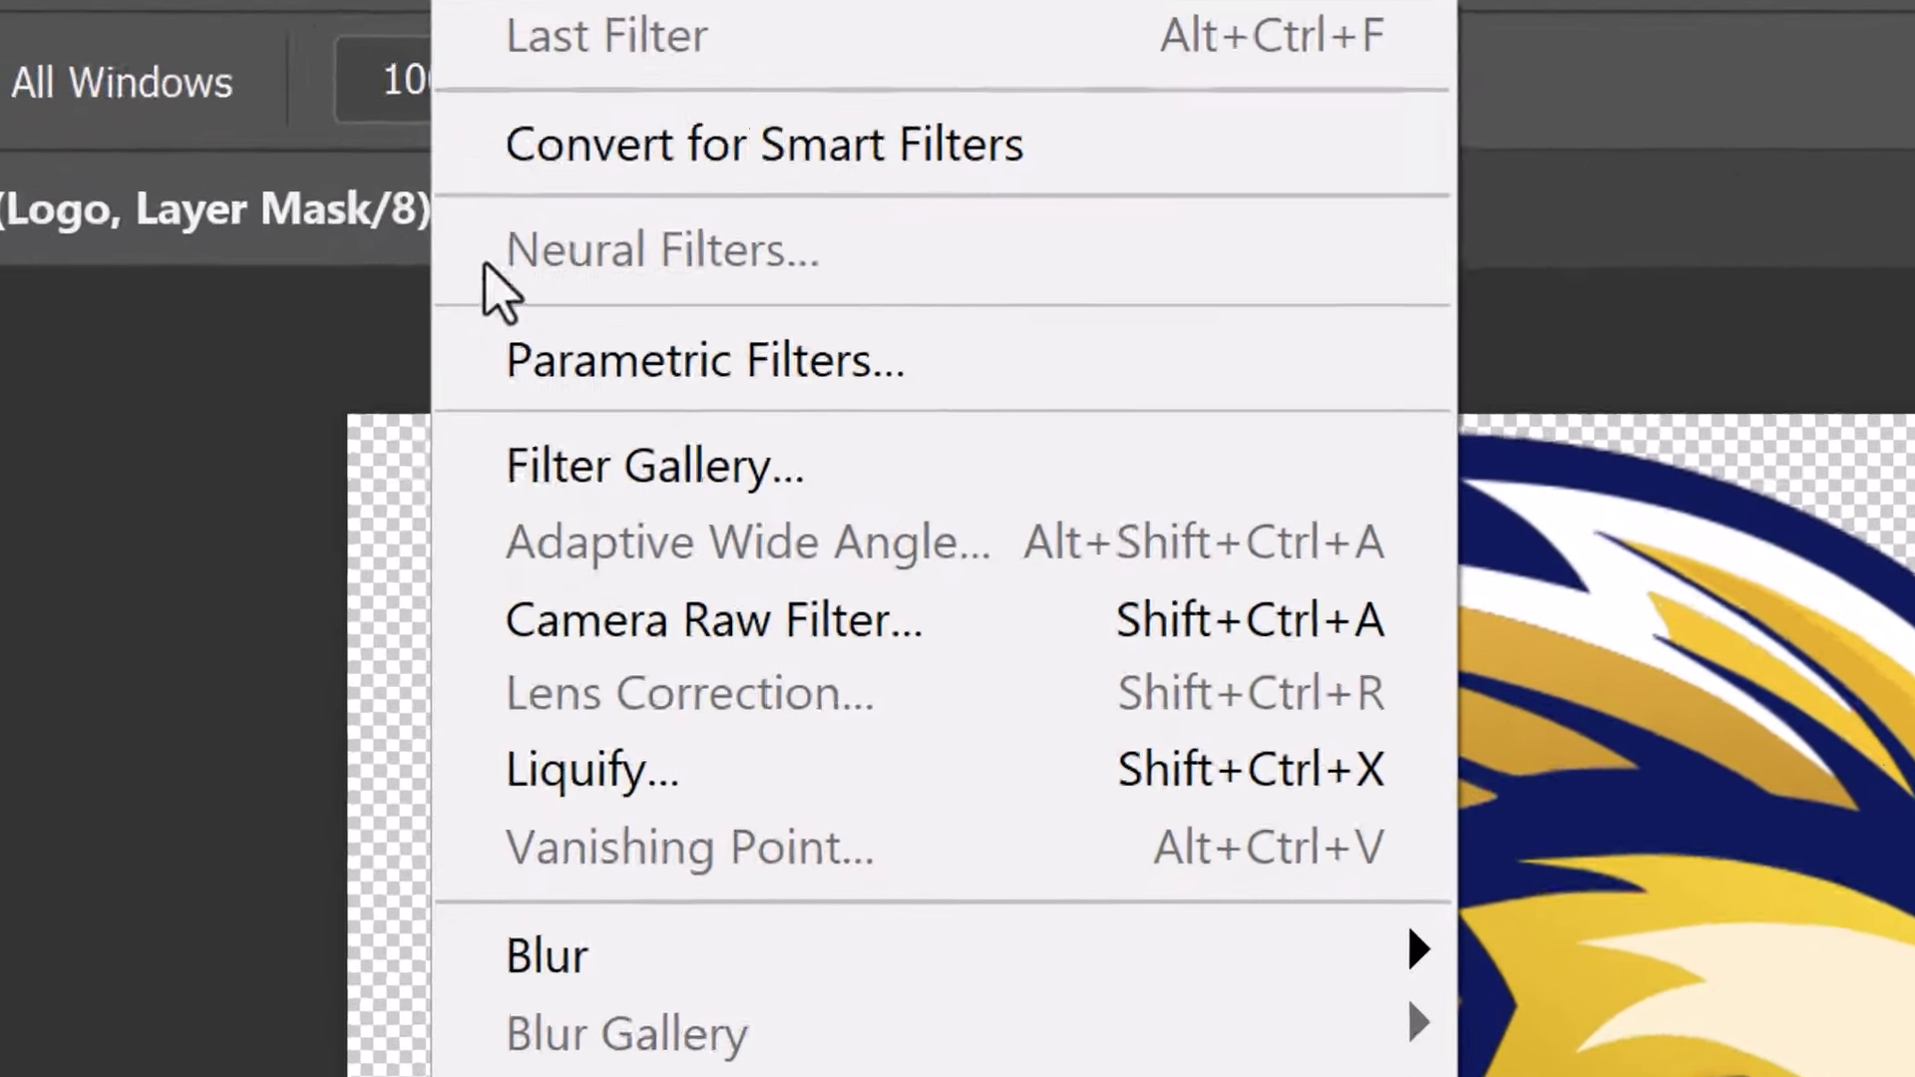
{"action": "left_click", "coordinate": [948, 381]}
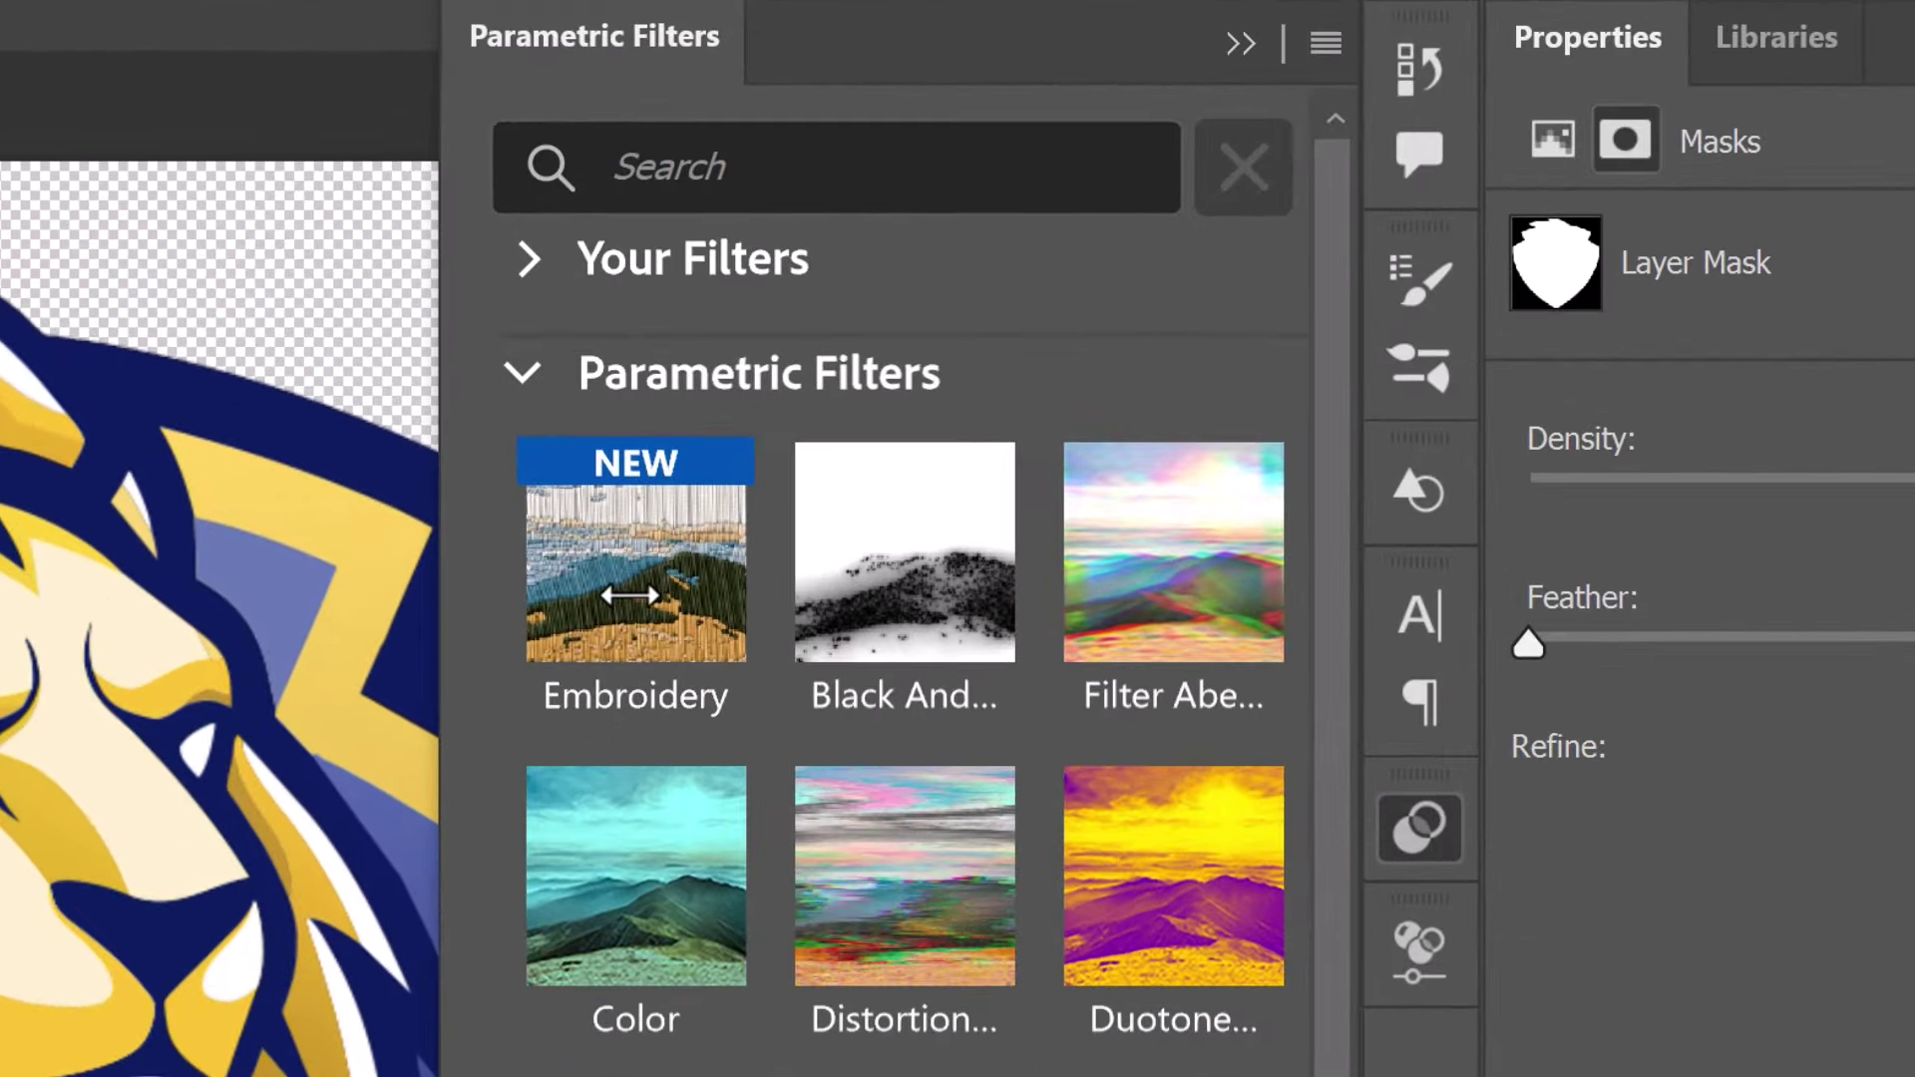
{"action": "left_click", "coordinate": [631, 167]}
{"action": "type", "text": "embro"}
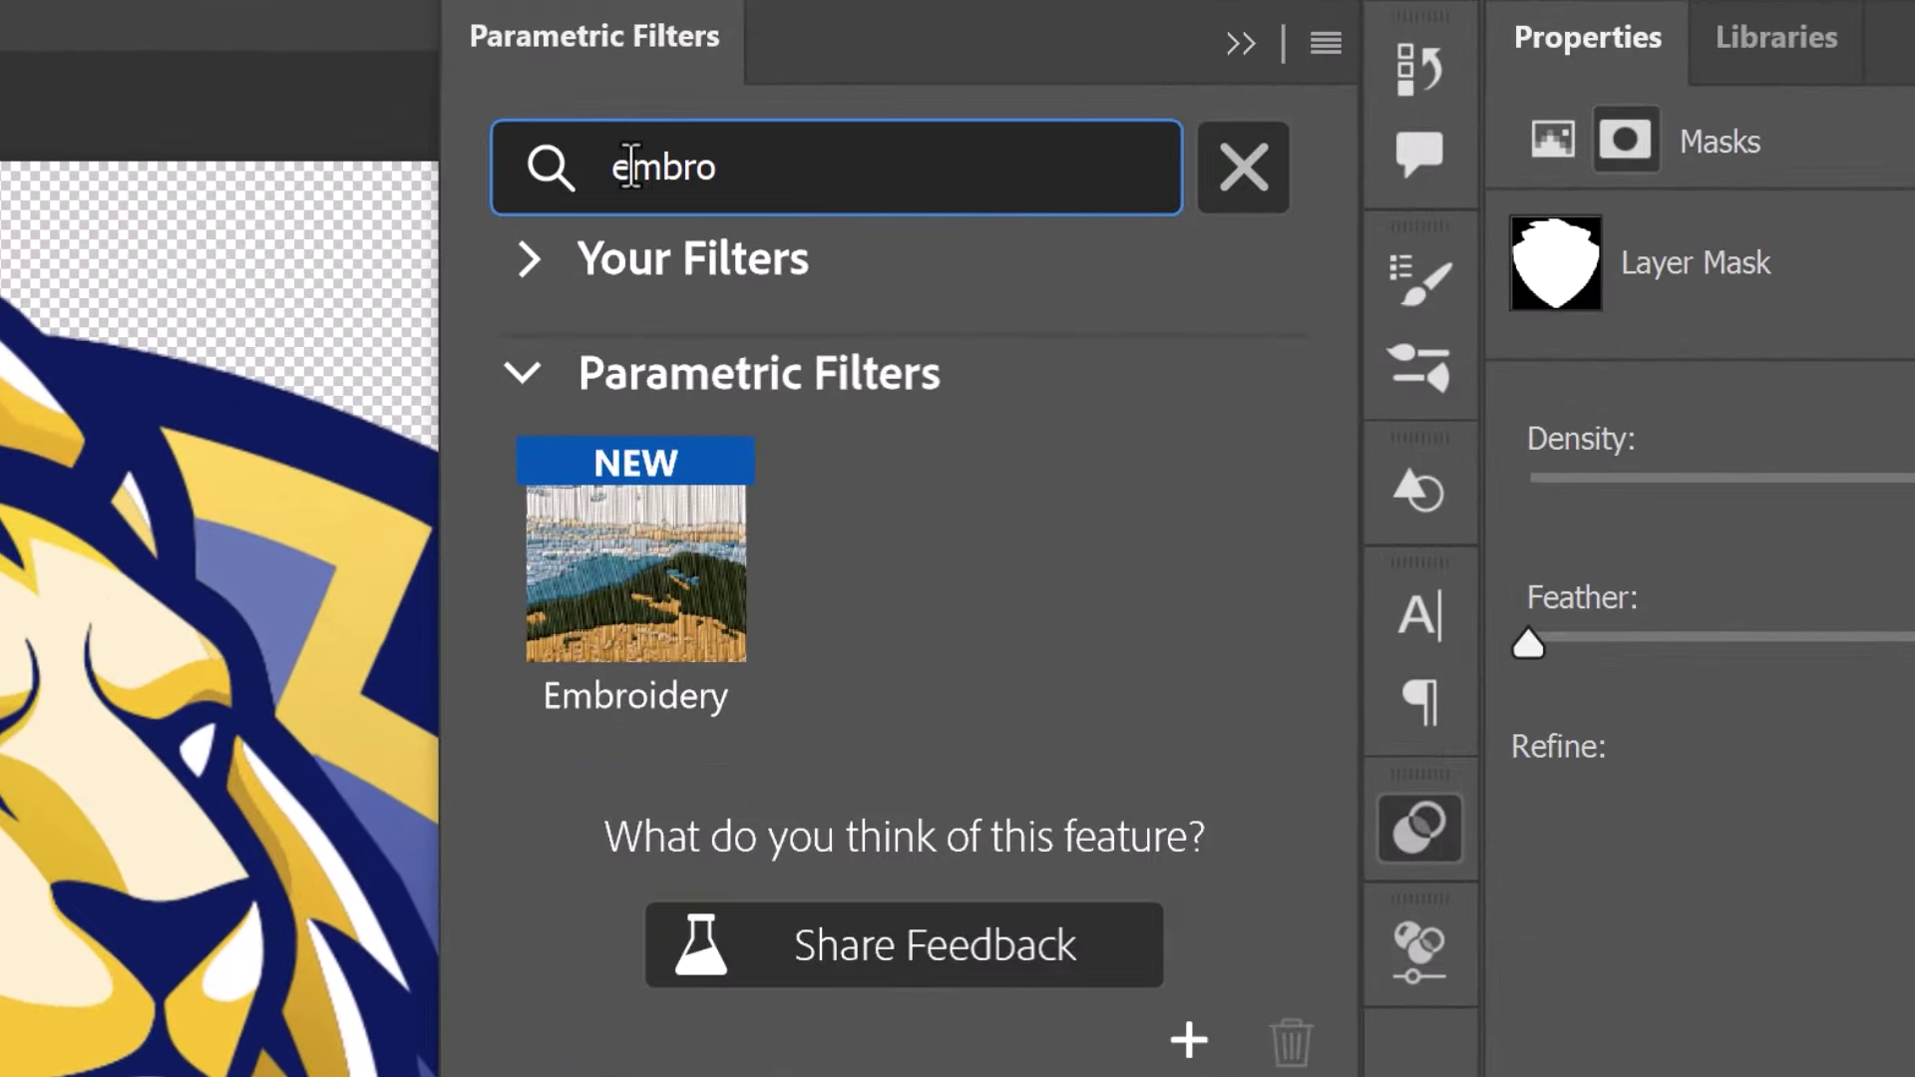
{"action": "type", "text": "idery"}
- Apply the Embroidery filter to the logo, trying 2 thread colours before settling on 8
{"action": "left_click", "coordinate": [637, 585]}
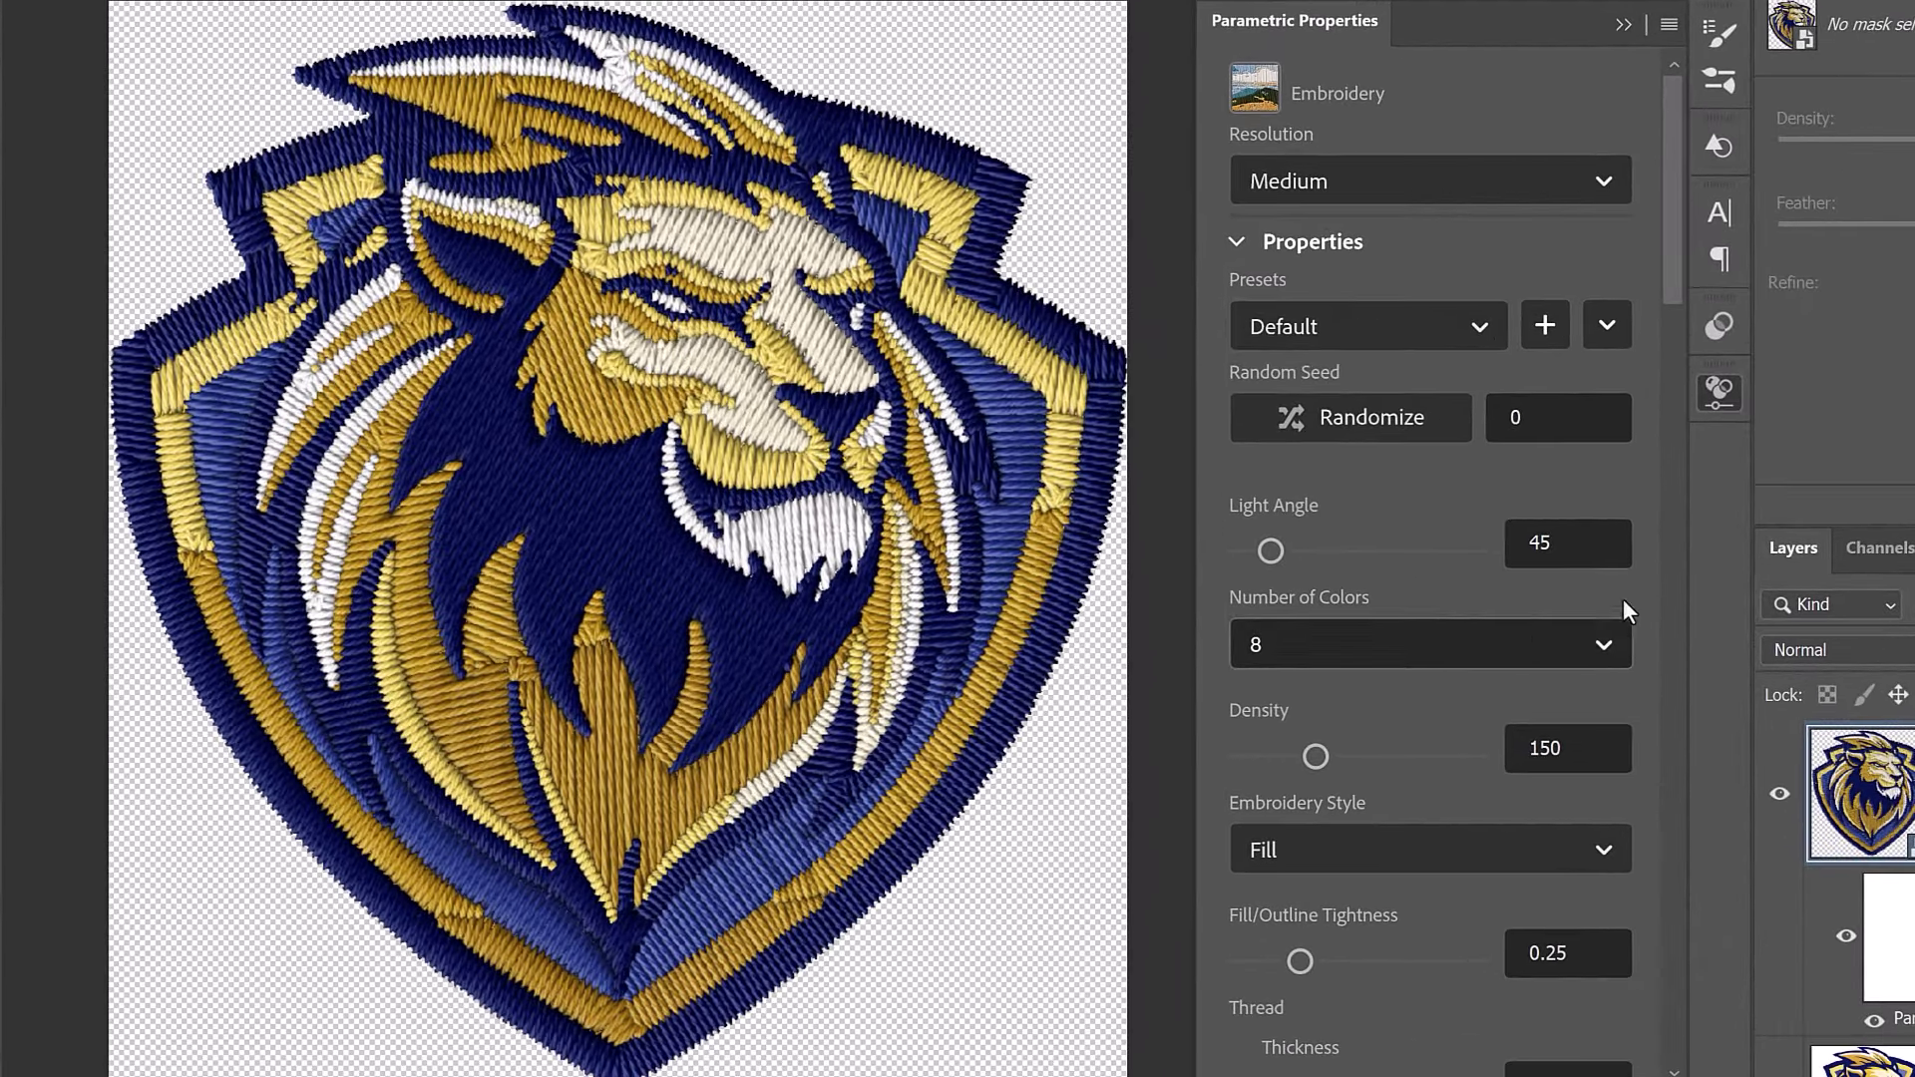
{"action": "left_click", "coordinate": [1604, 645]}
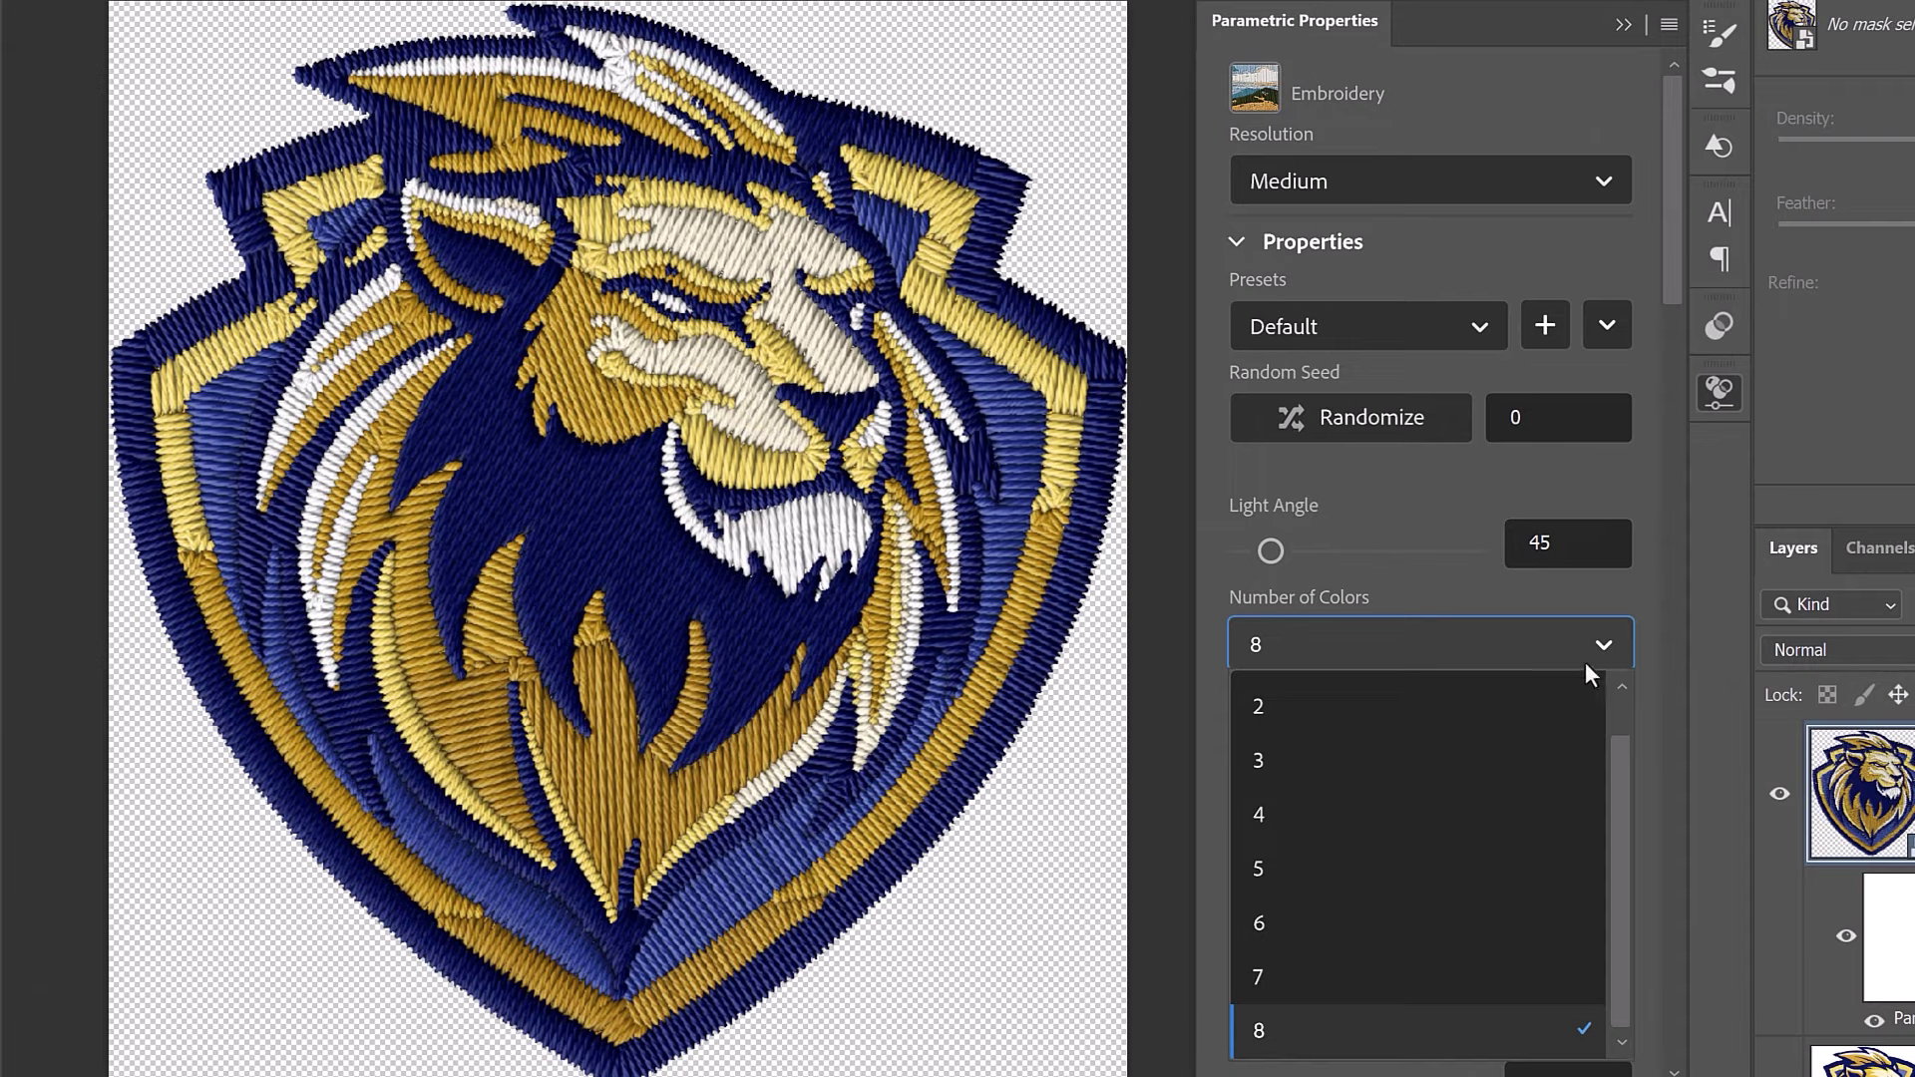
{"action": "left_click", "coordinate": [1570, 685]}
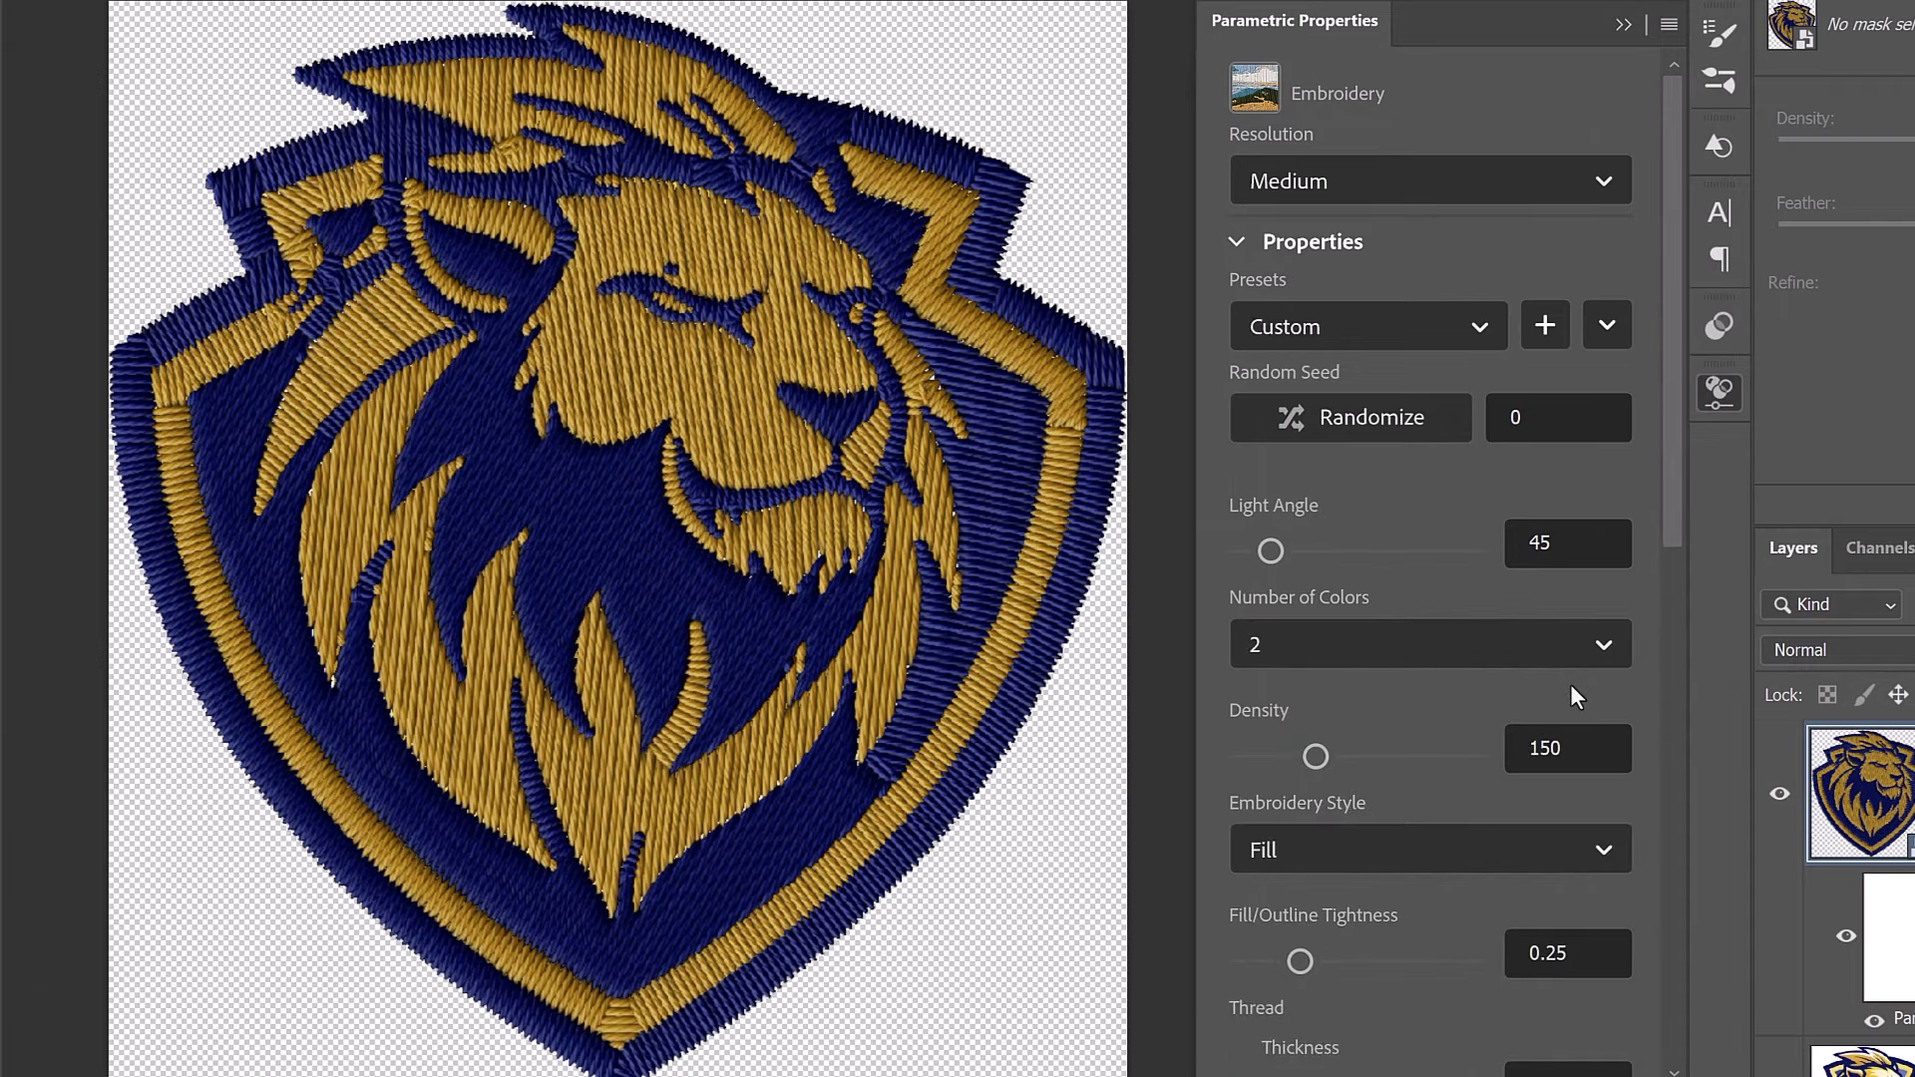
{"action": "left_click", "coordinate": [1601, 645]}
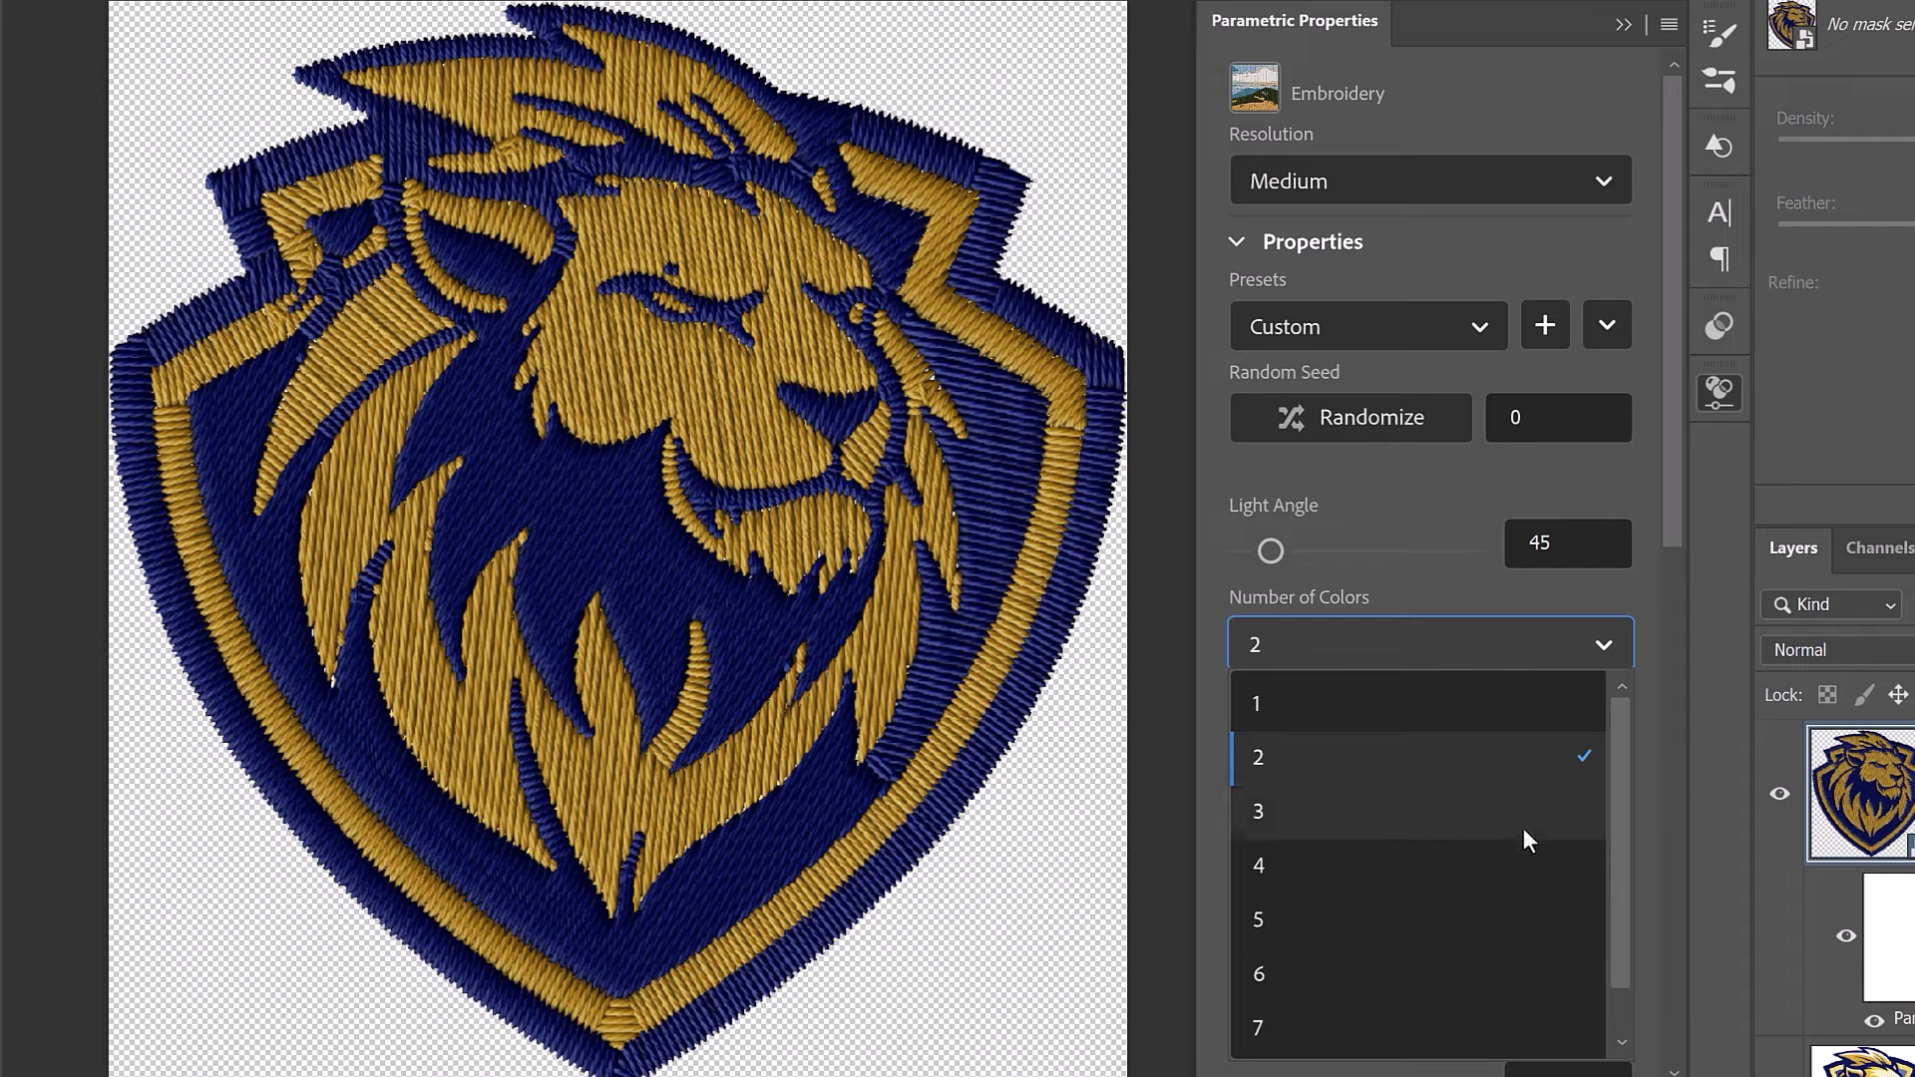
{"action": "scroll", "coordinate": [1502, 926], "scroll_direction": "down", "scroll_amount": 1}
{"action": "left_click", "coordinate": [1499, 1022]}
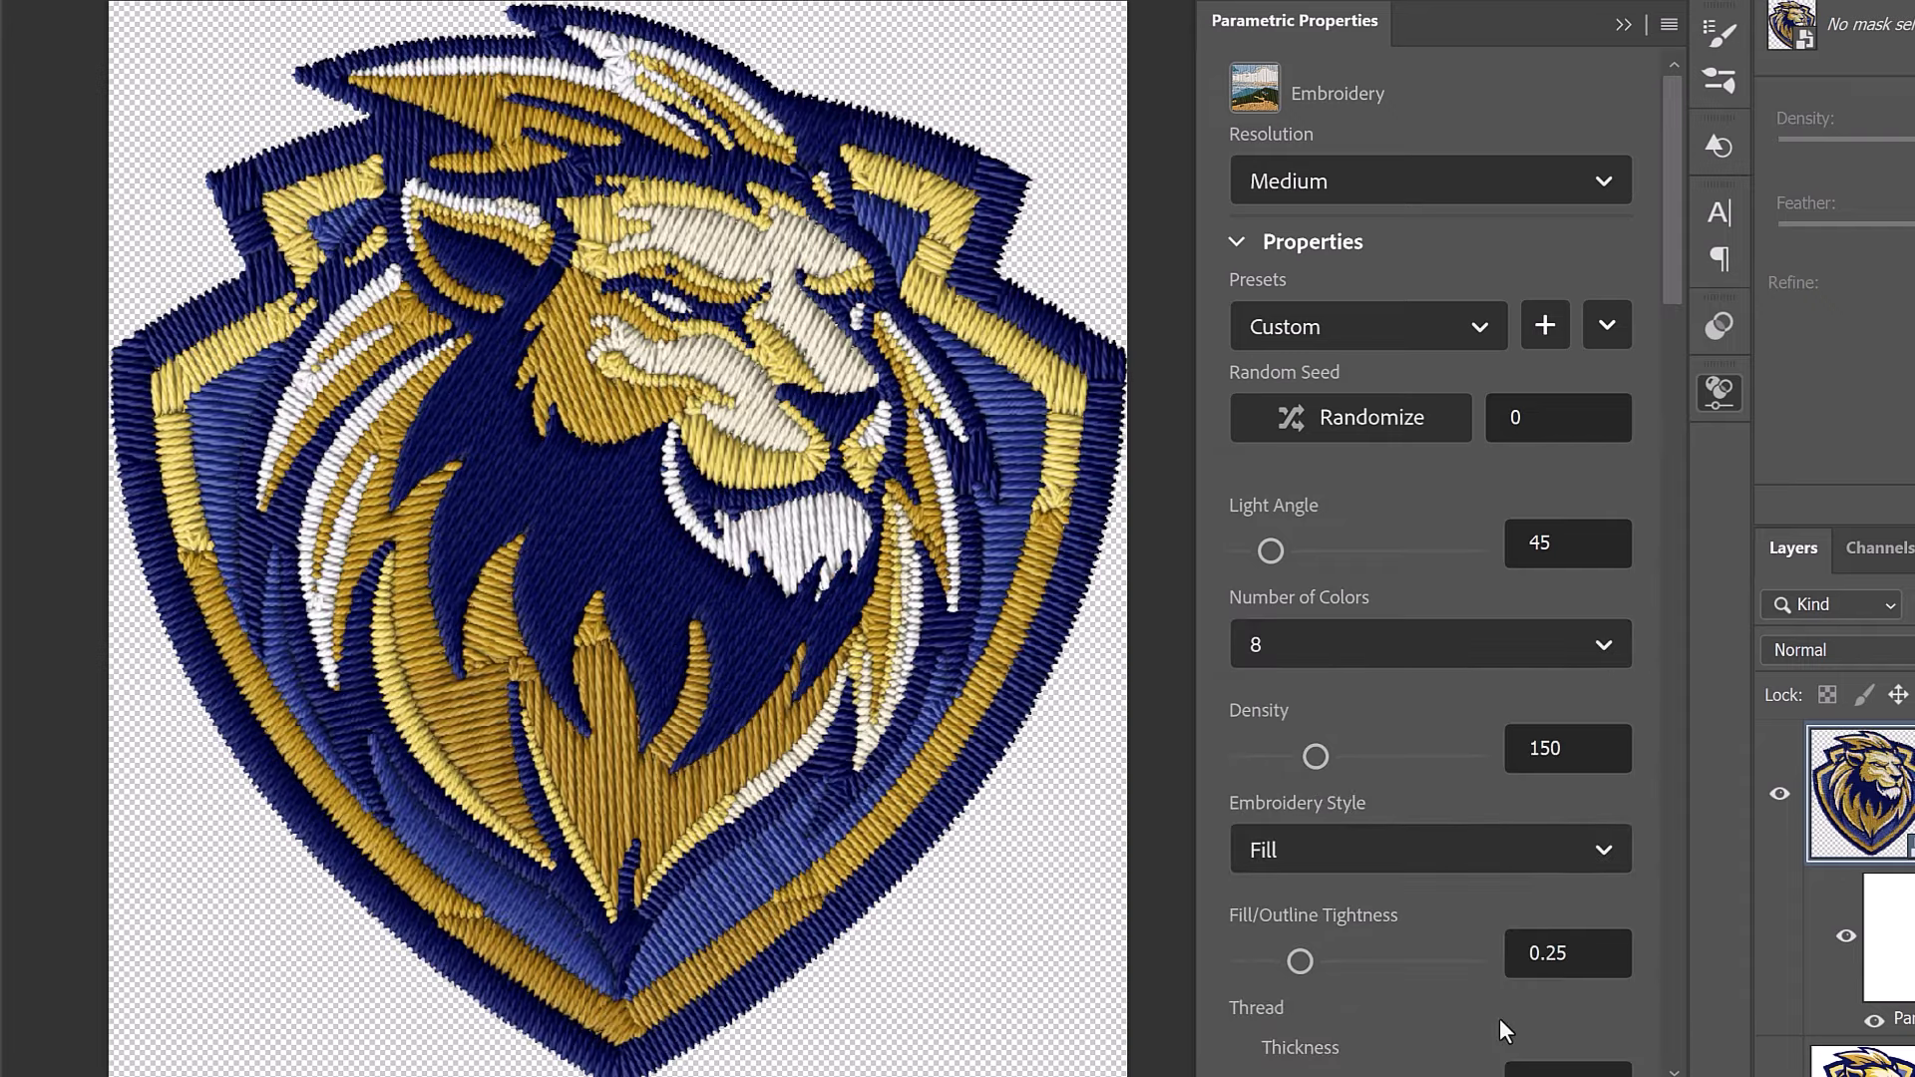
{"action": "scroll", "coordinate": [1656, 365], "scroll_direction": "down", "scroll_amount": 10}
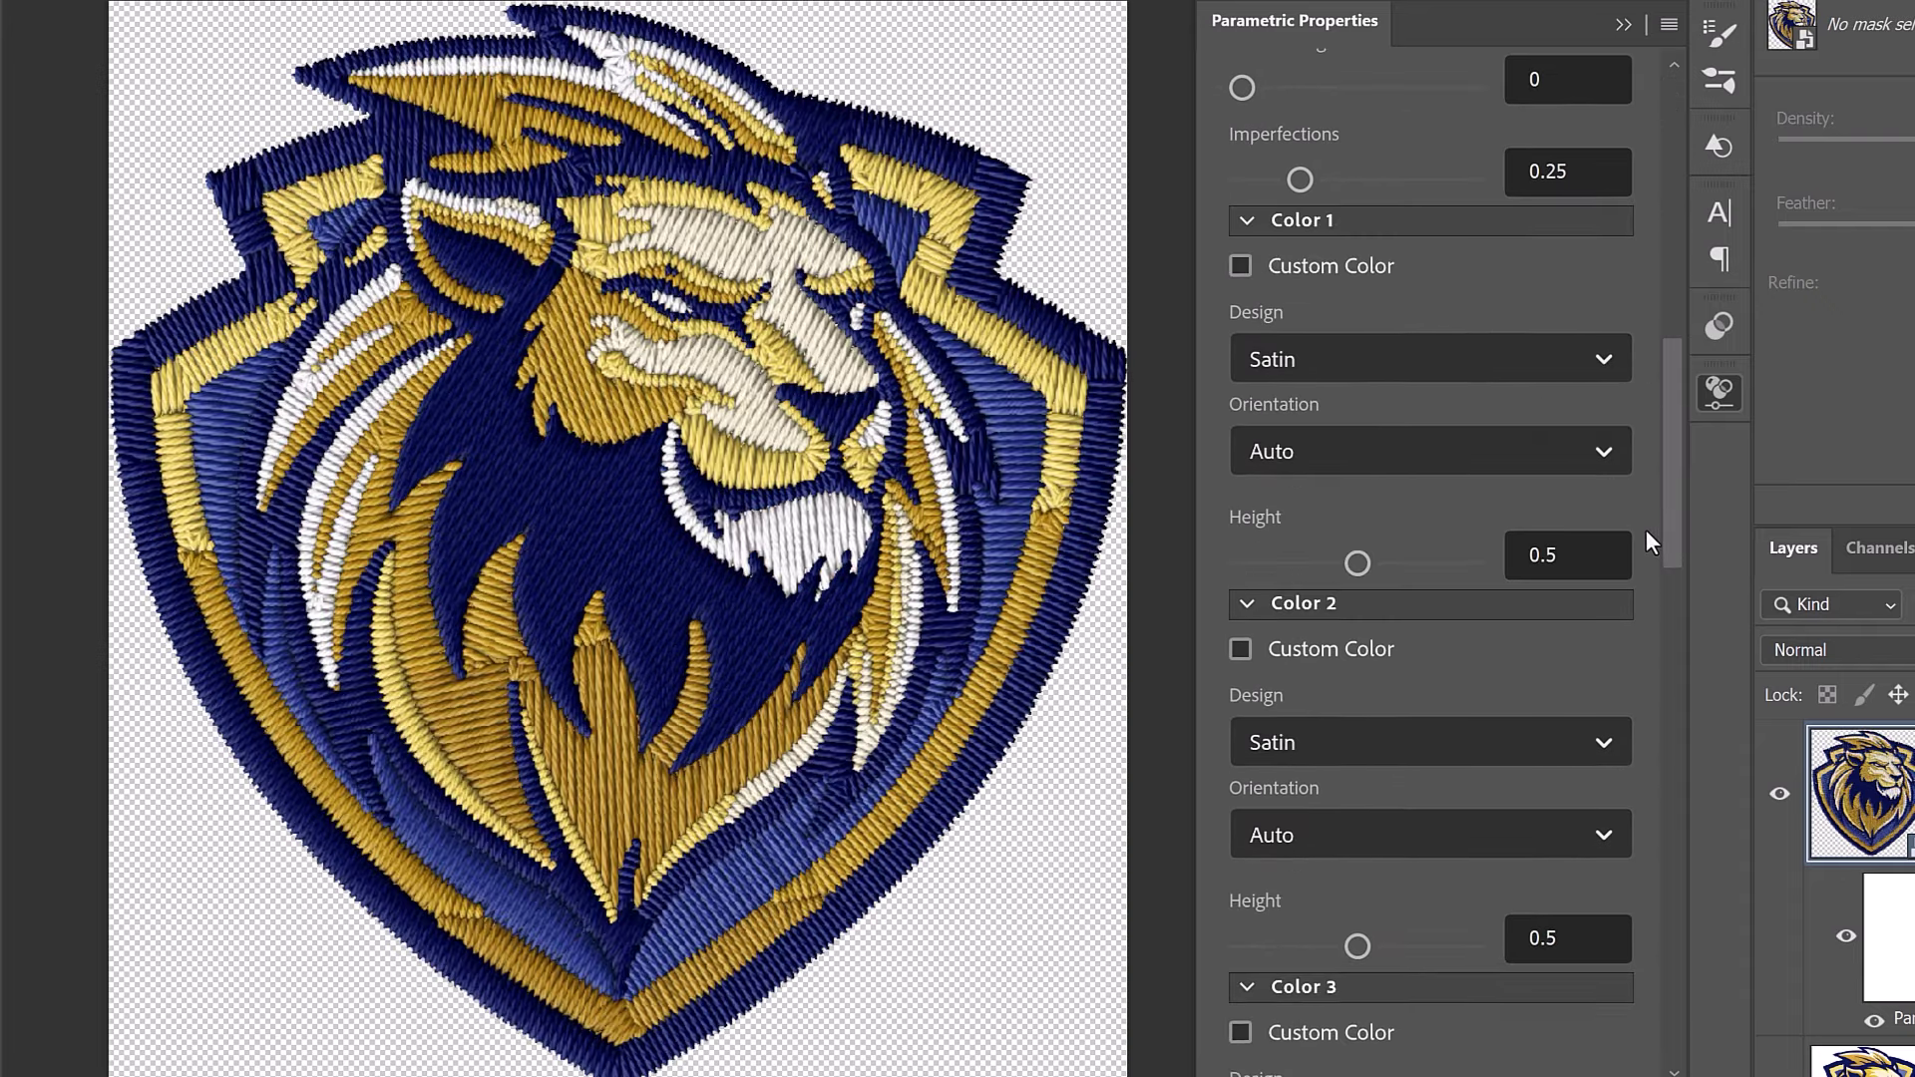
- Push Embroidery Imperfections to maximum, then set it back to 0.25
{"action": "left_click_drag", "start_coordinate": [1301, 184], "coordinate": [1358, 180]}
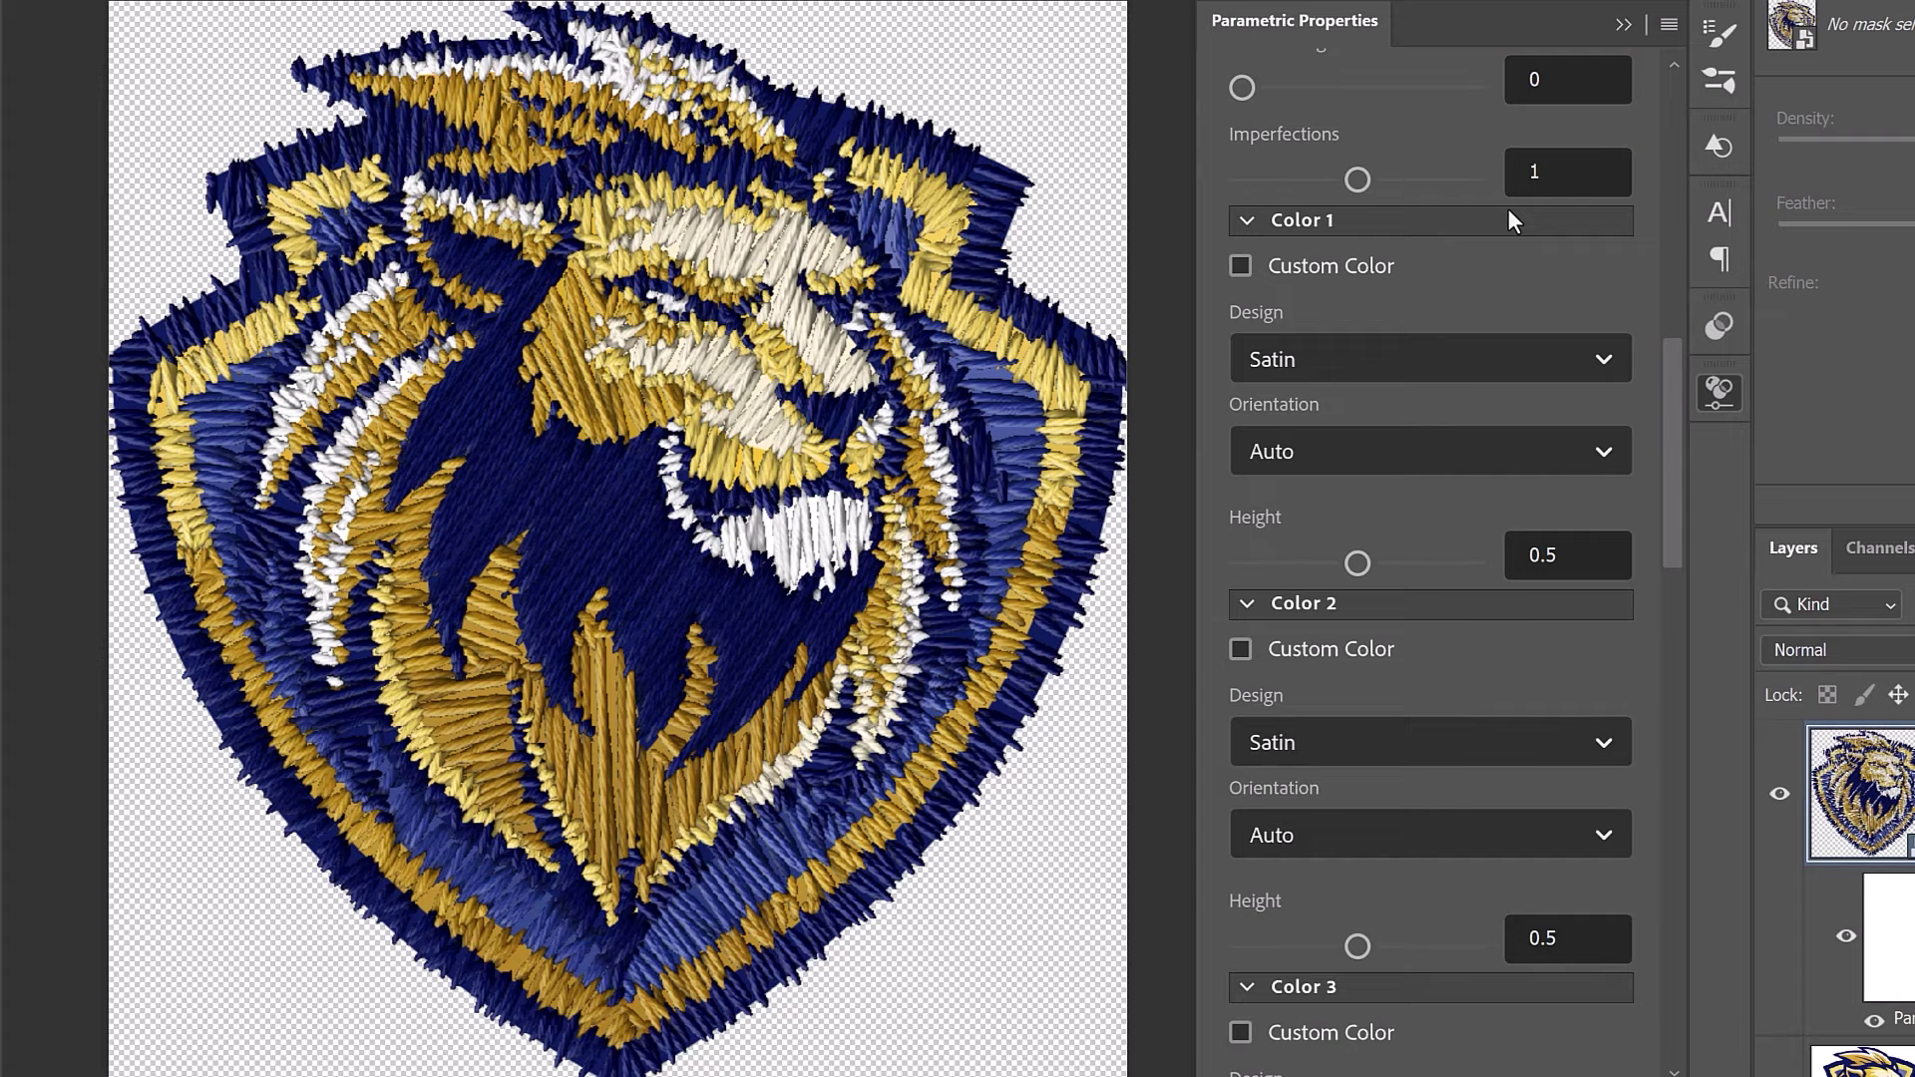
{"action": "left_click", "coordinate": [1526, 172]}
{"action": "type", "text": ".25"}
{"action": "key", "text": "Return"}
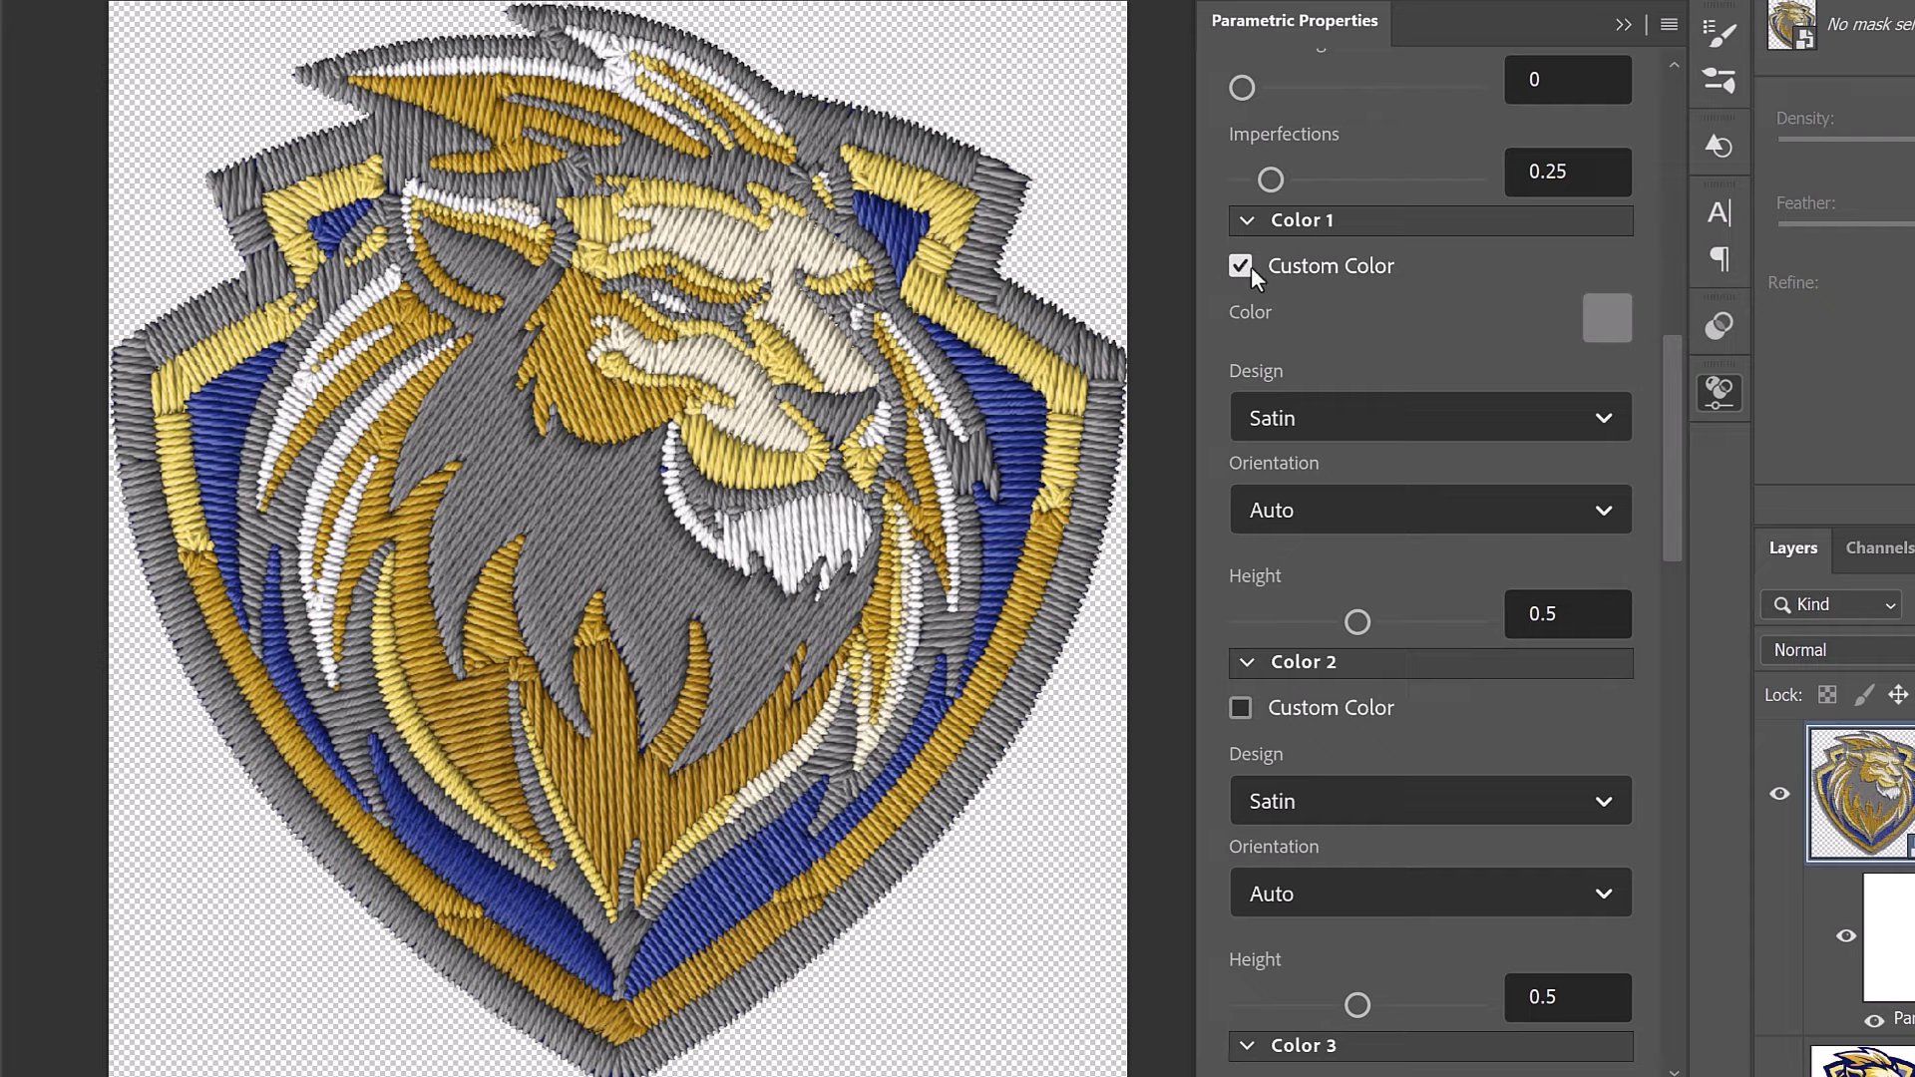
- Try a pure red (f30000) custom thread for Color 1, then switch the custom colour off
{"action": "left_click", "coordinate": [1608, 320]}
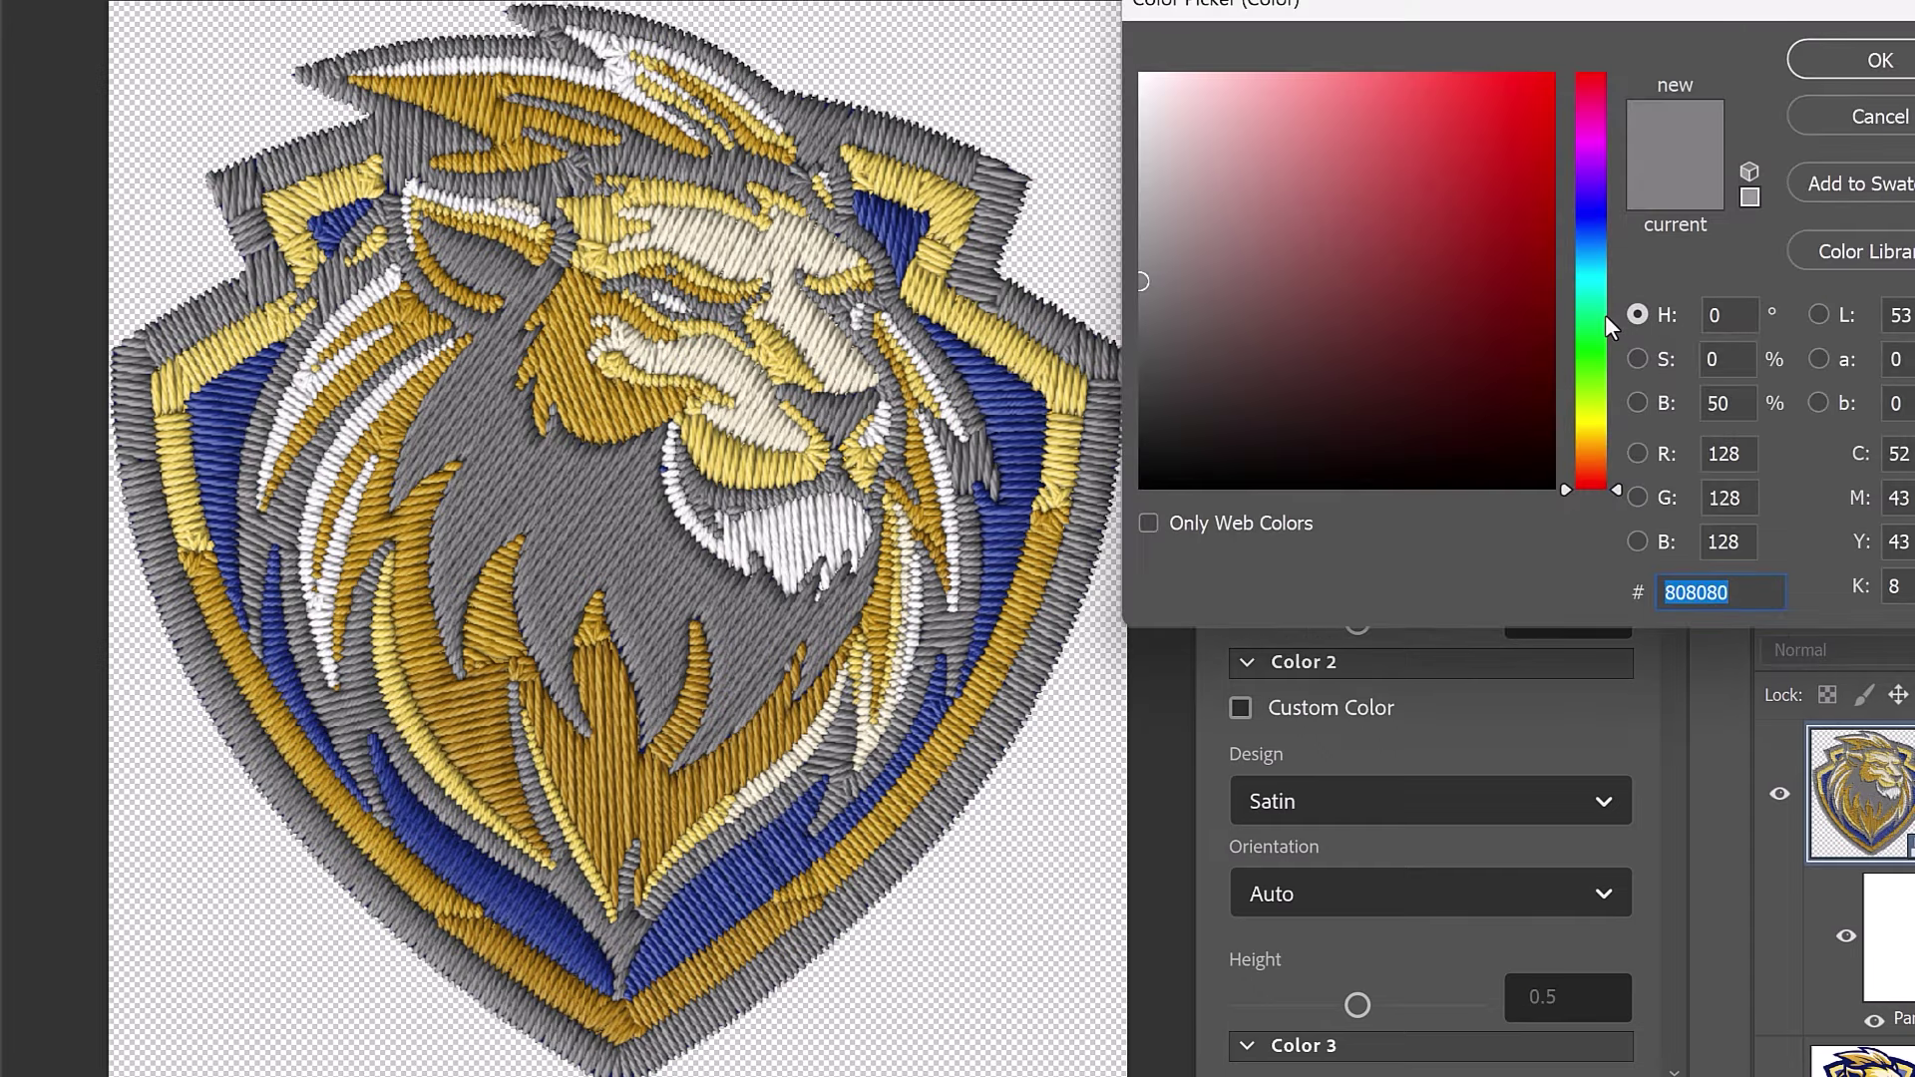
{"action": "type", "text": "f30000"}
{"action": "left_click_drag", "start_coordinate": [1585, 78], "coordinate": [1757, 54]}
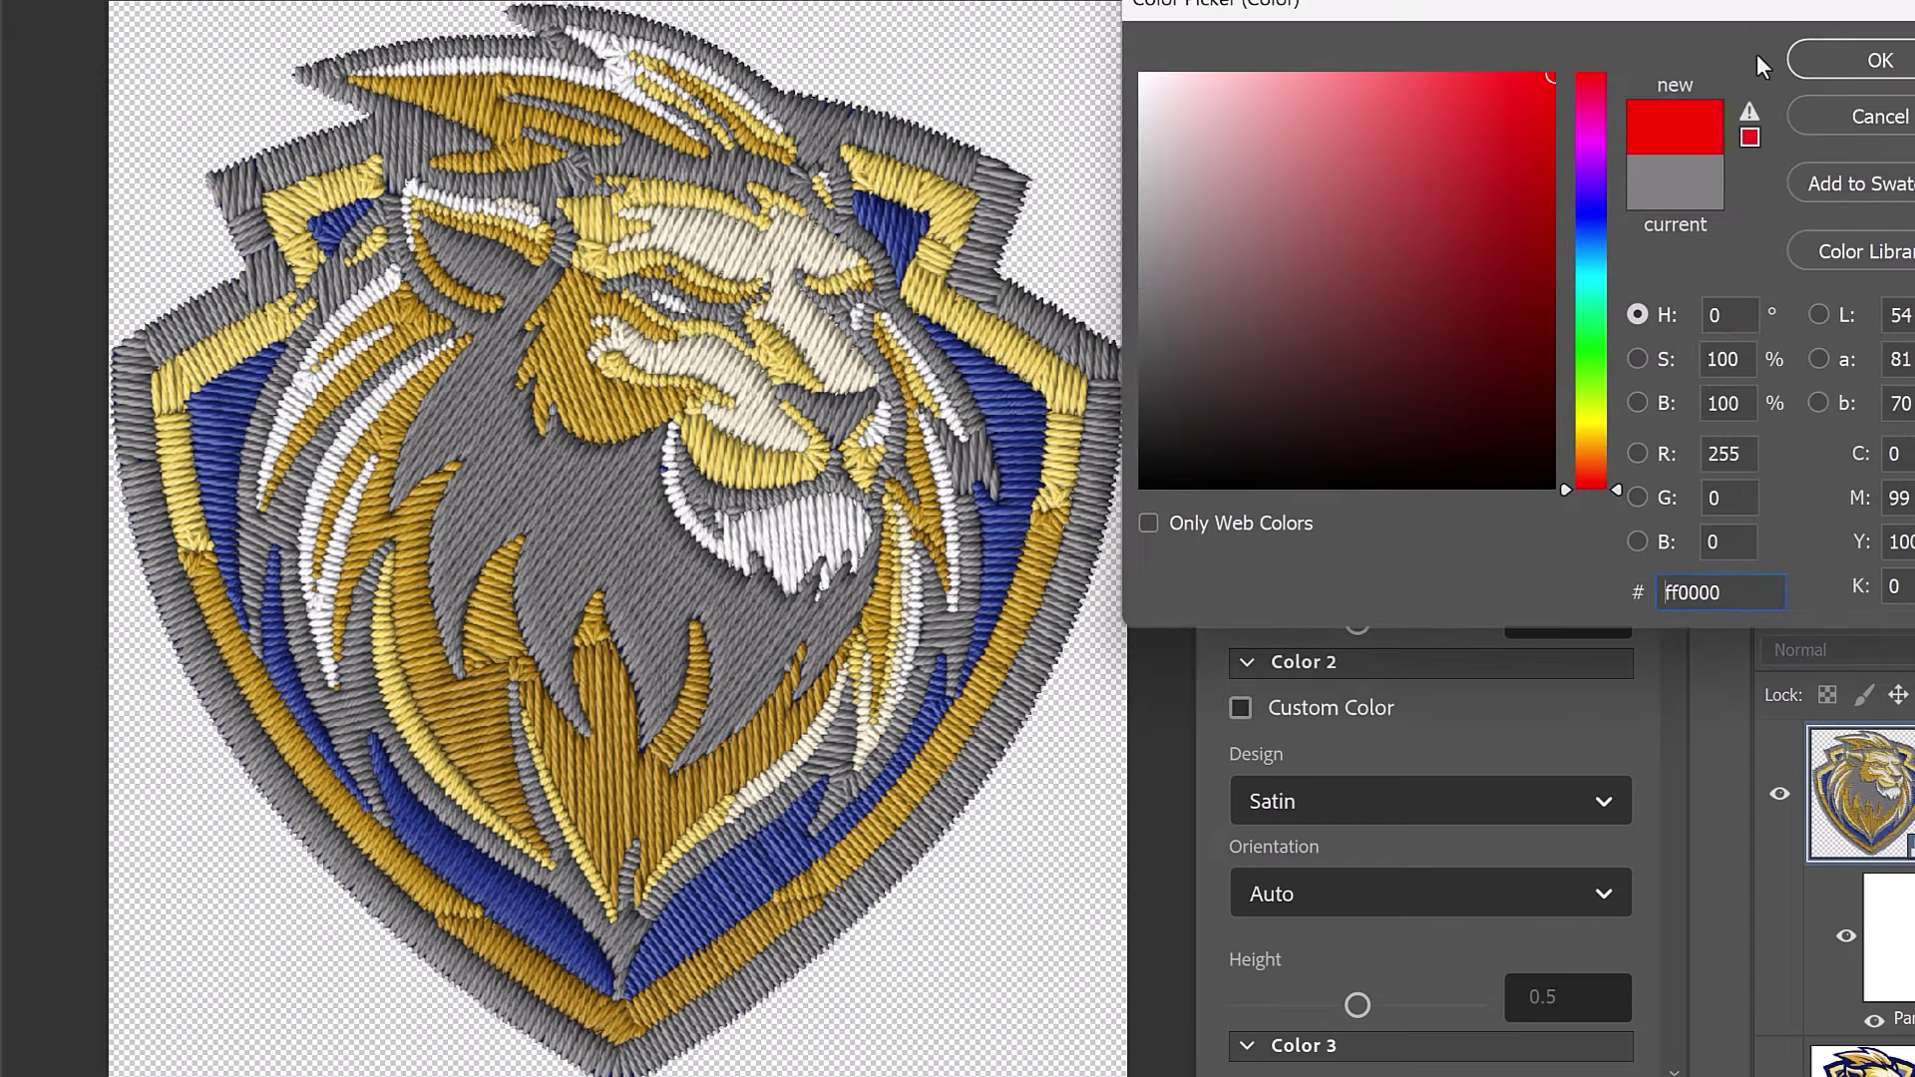
{"action": "left_click", "coordinate": [1846, 57]}
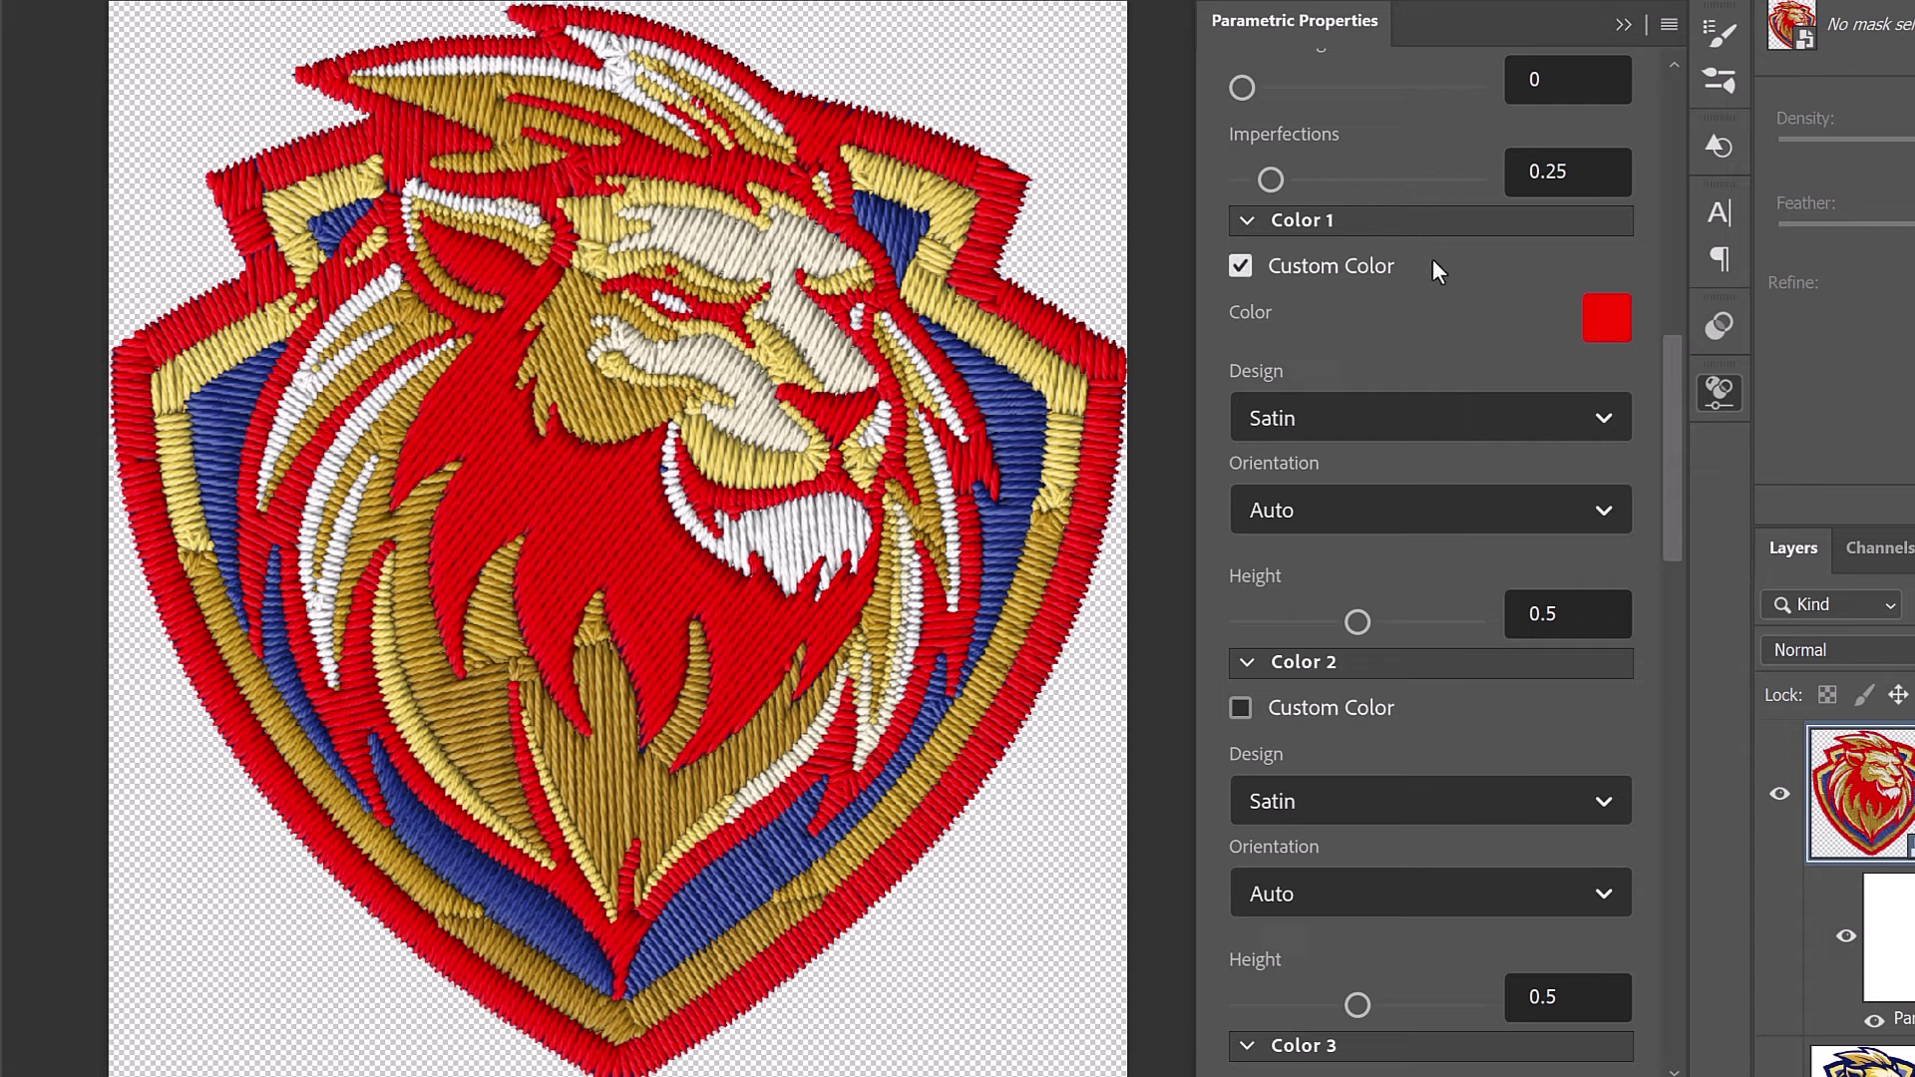
{"action": "left_click", "coordinate": [1246, 267]}
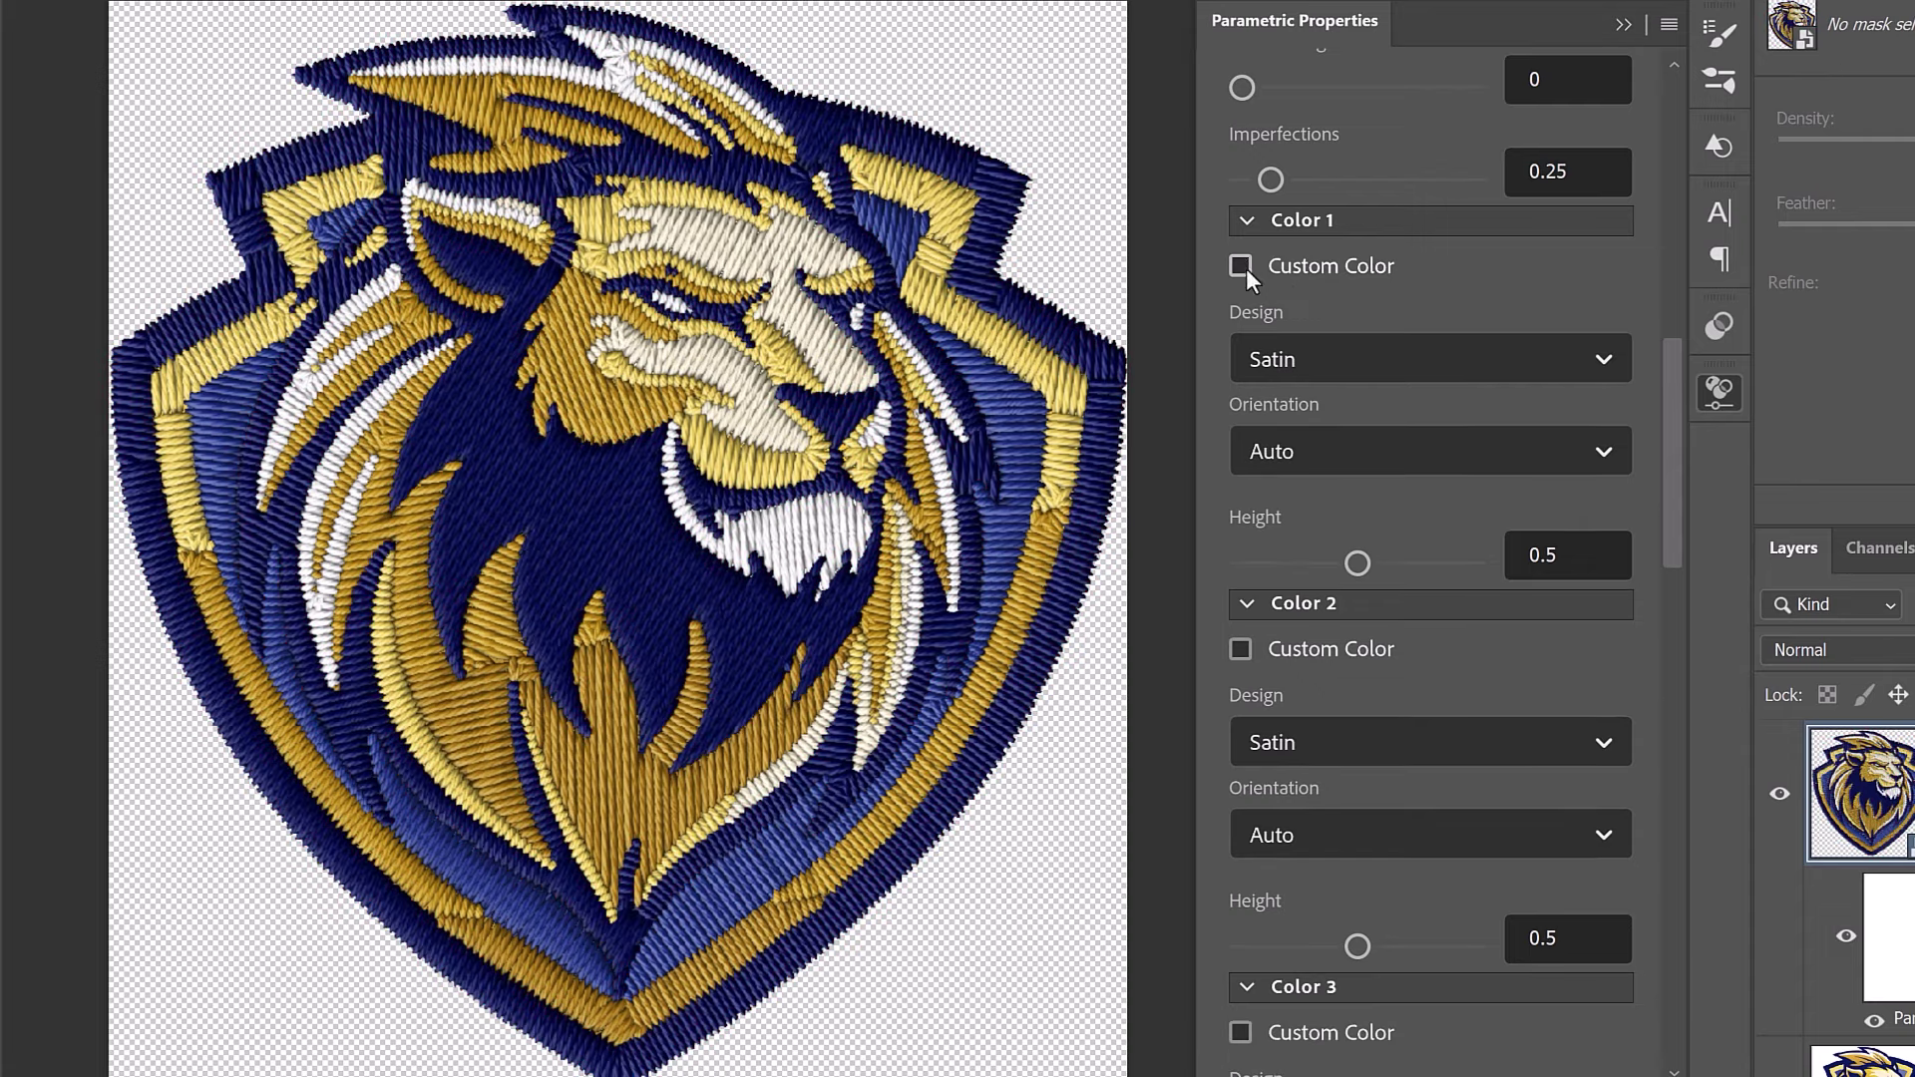
- Set the Embroidery filter's Resolution to Ultra
{"action": "scroll", "coordinate": [1666, 359], "scroll_direction": "up", "scroll_amount": 2}
{"action": "left_click_drag", "start_coordinate": [1676, 343], "coordinate": [1682, 66]}
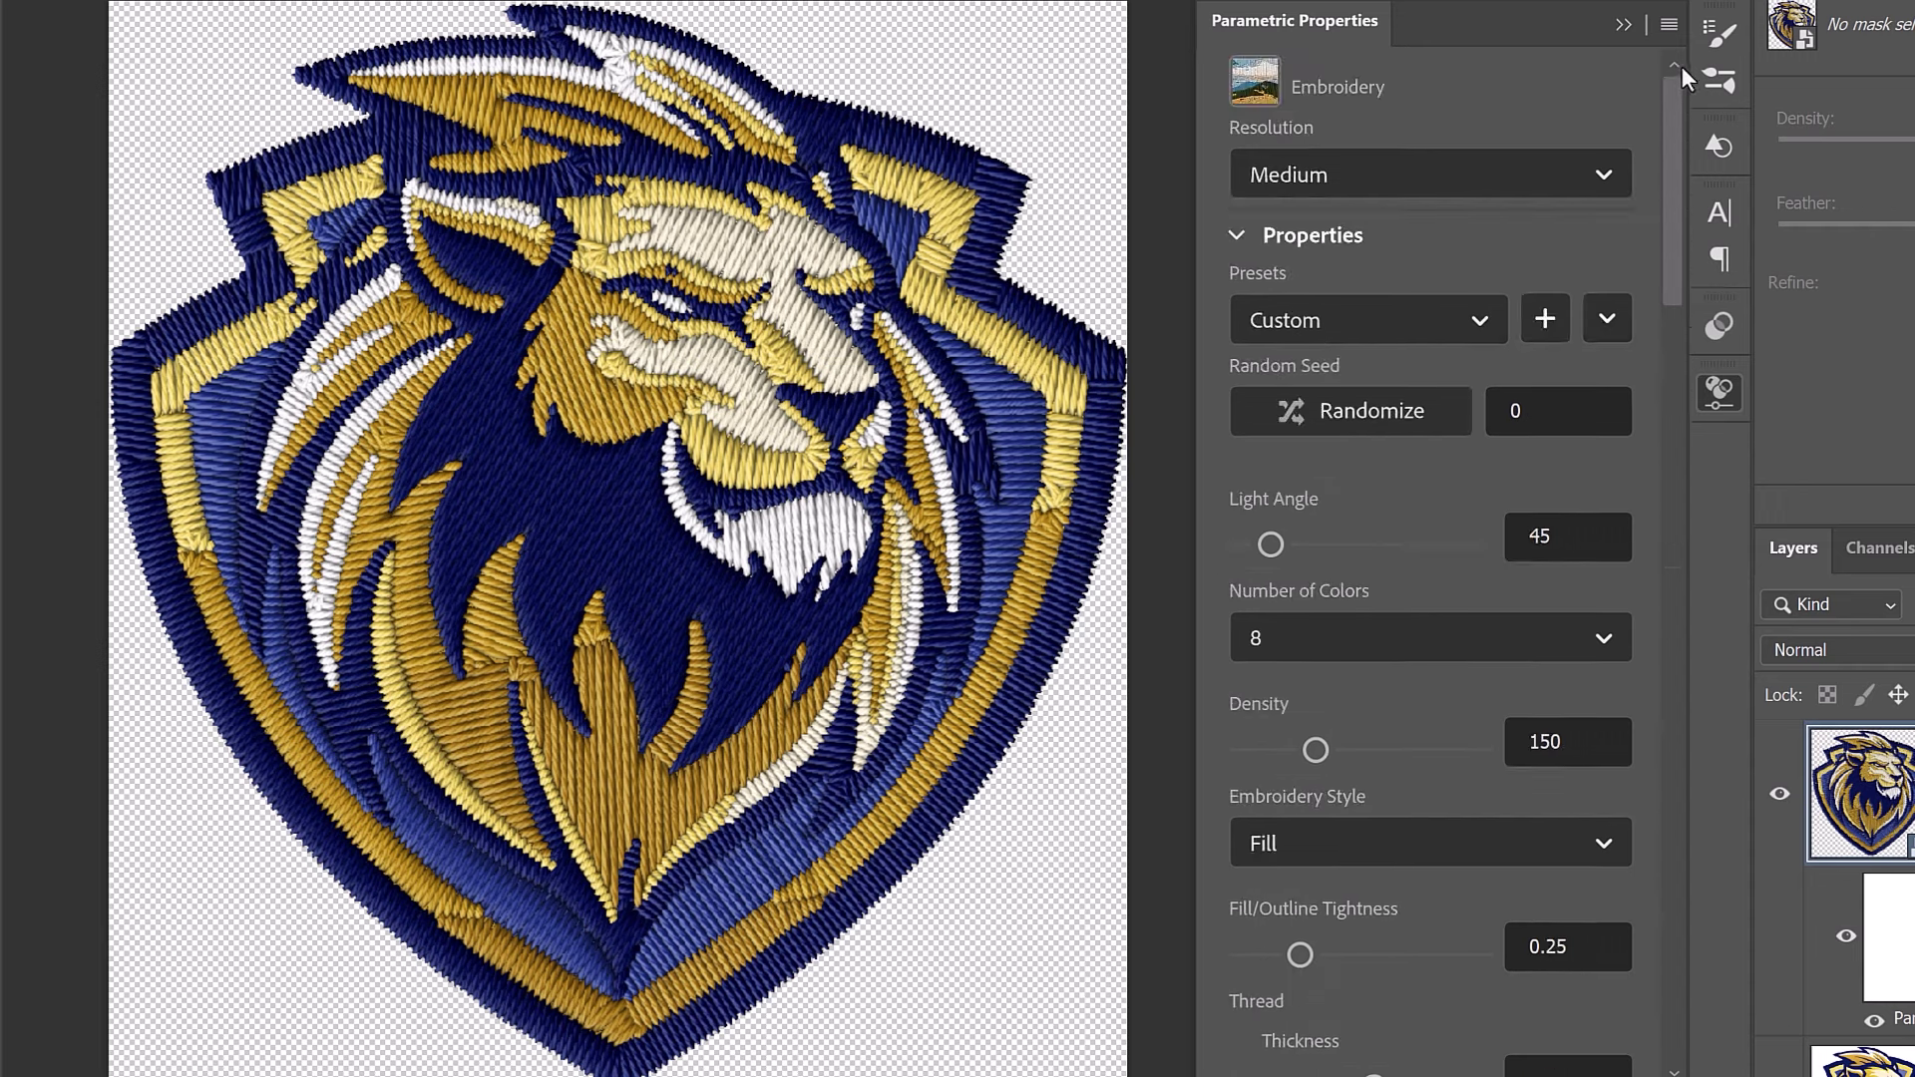
{"action": "left_click", "coordinate": [1608, 181]}
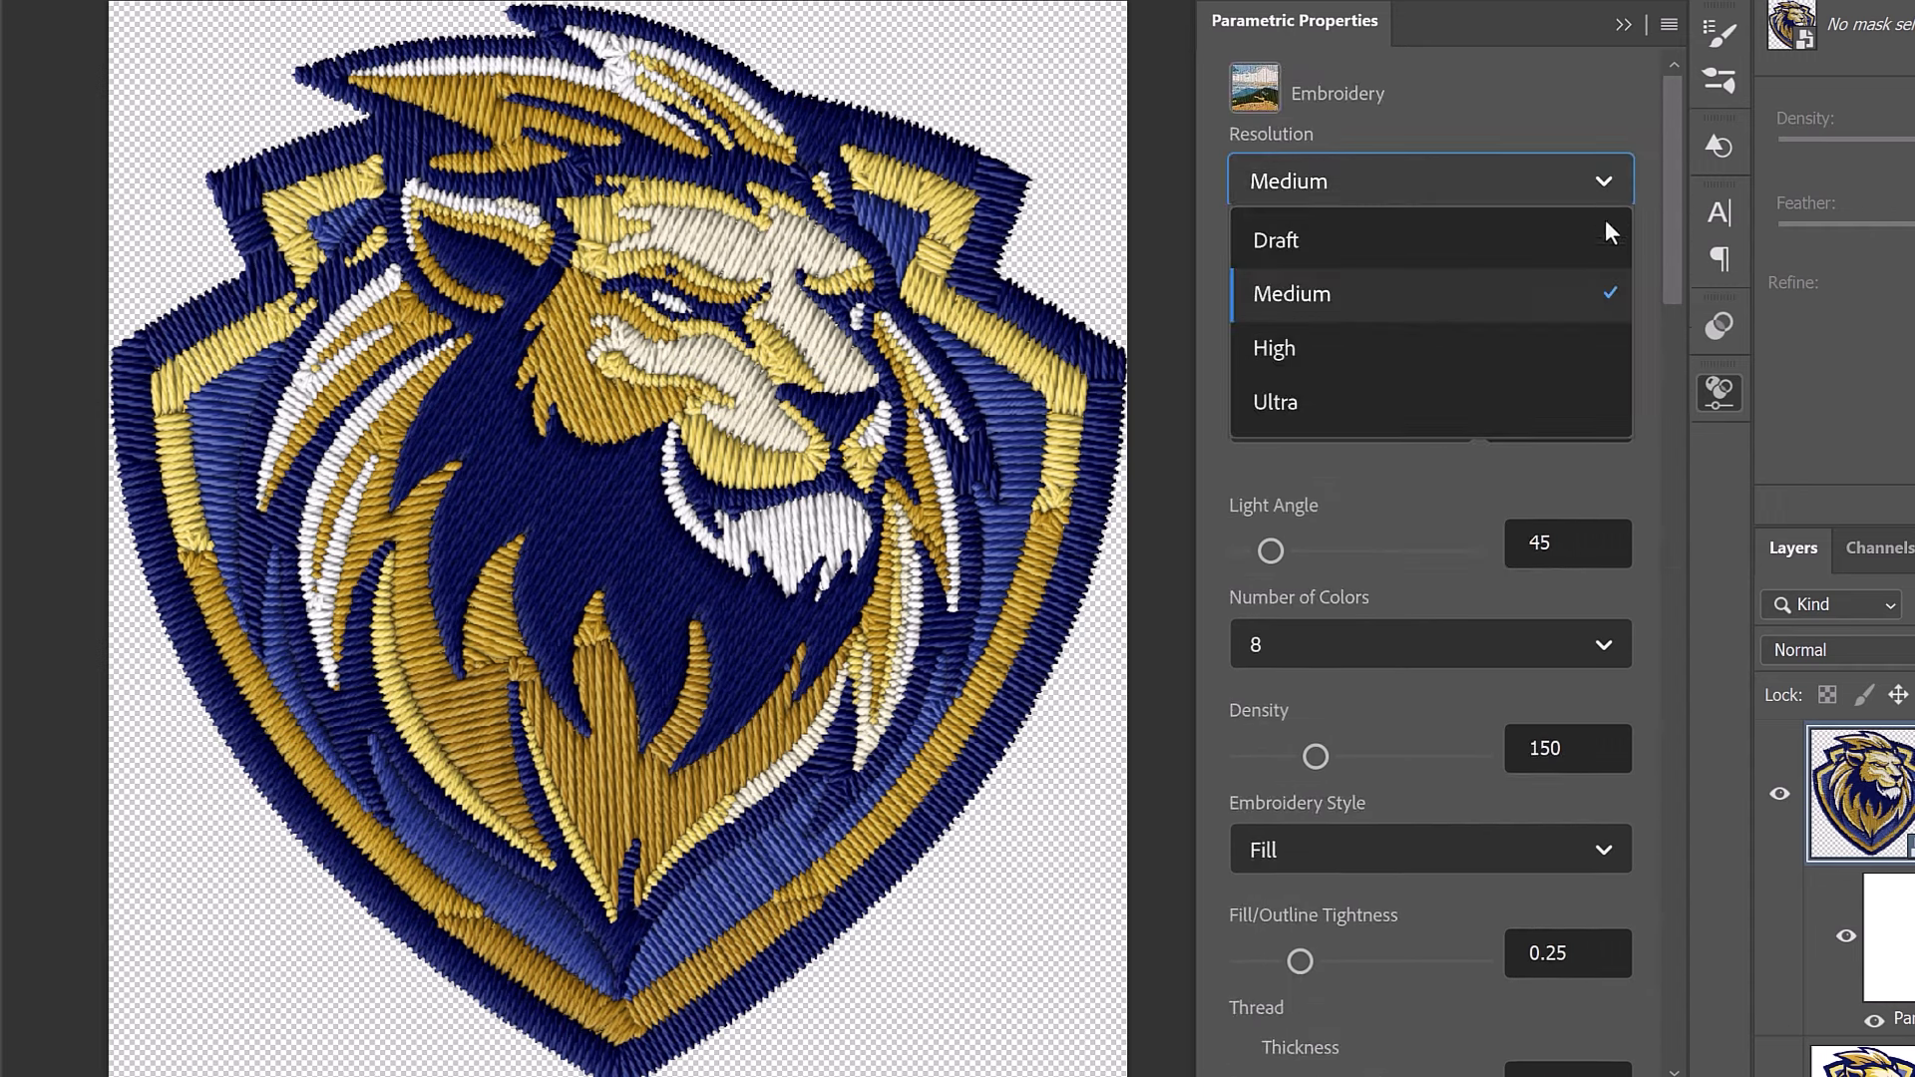
{"action": "left_click", "coordinate": [1601, 399]}
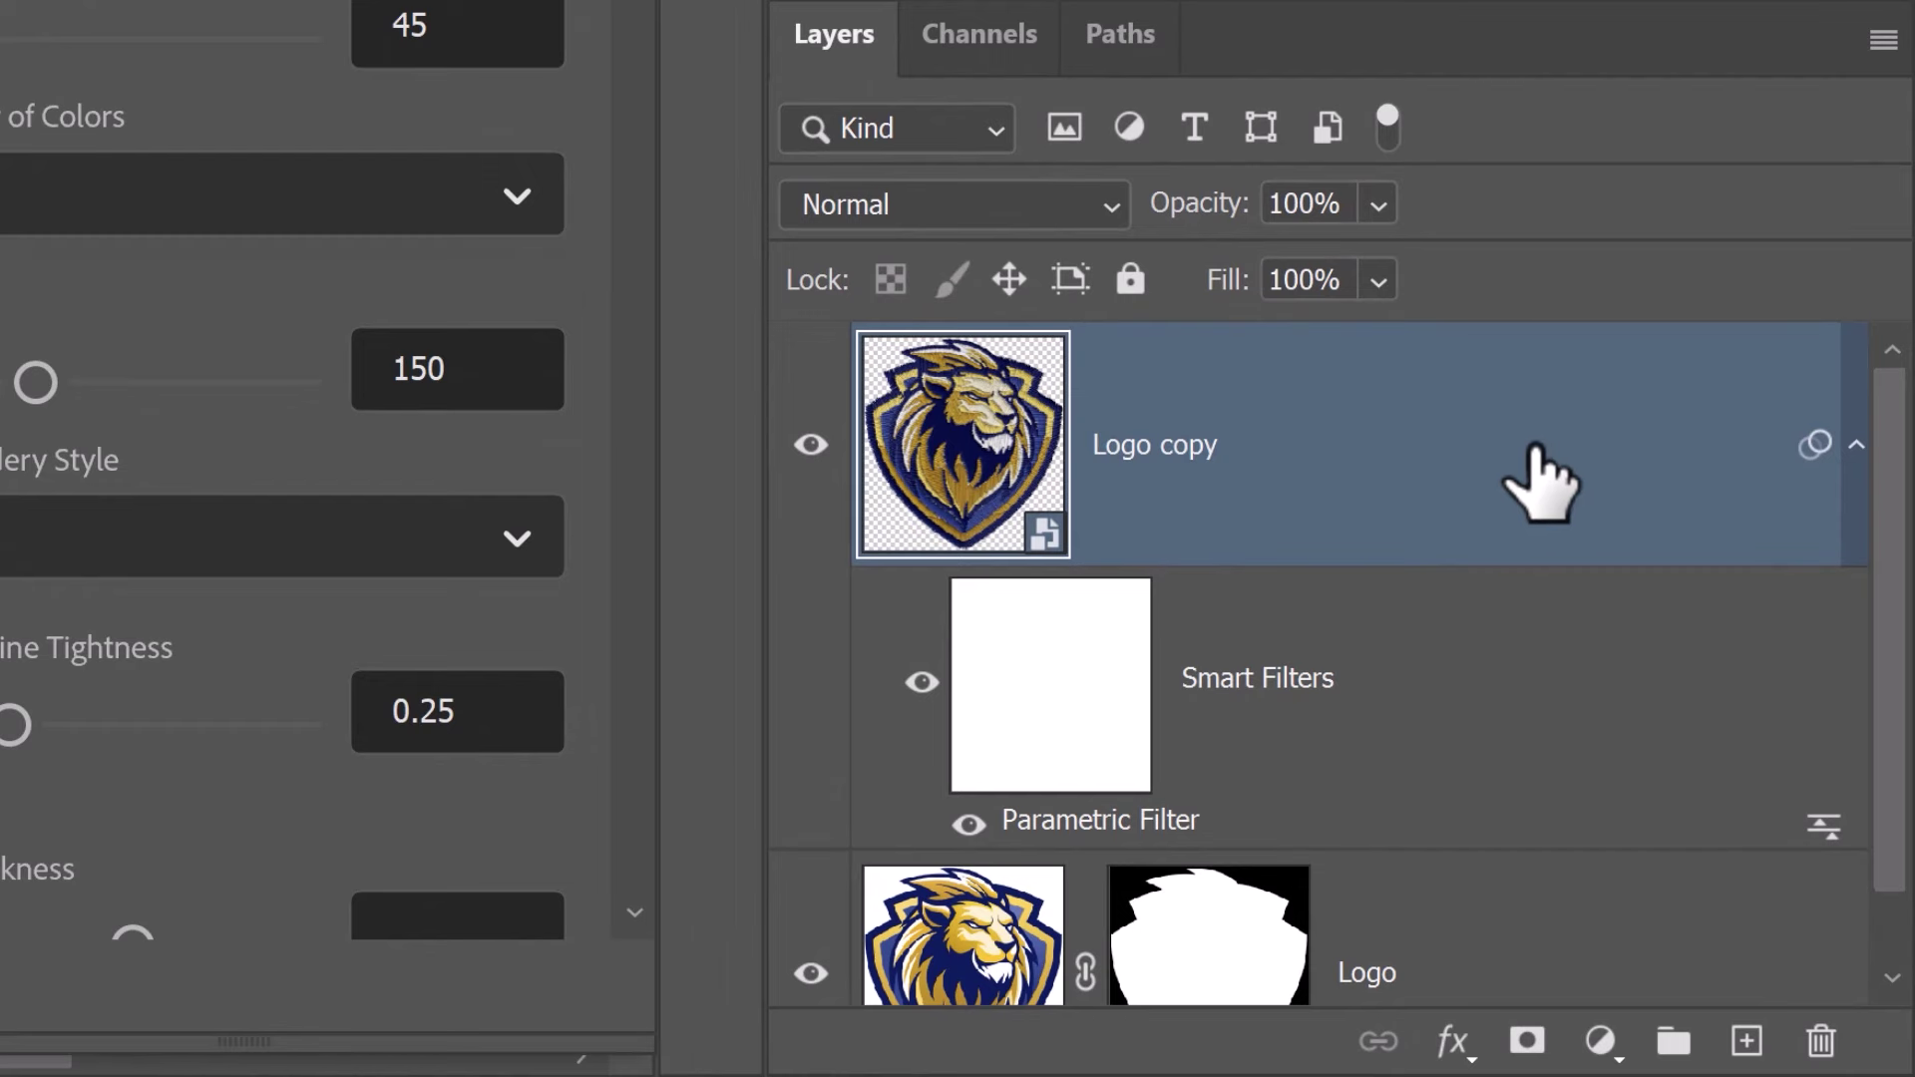
- Convert the Logo copy layer to a smart object and scale it down to 30%
{"action": "right_click", "coordinate": [1533, 451]}
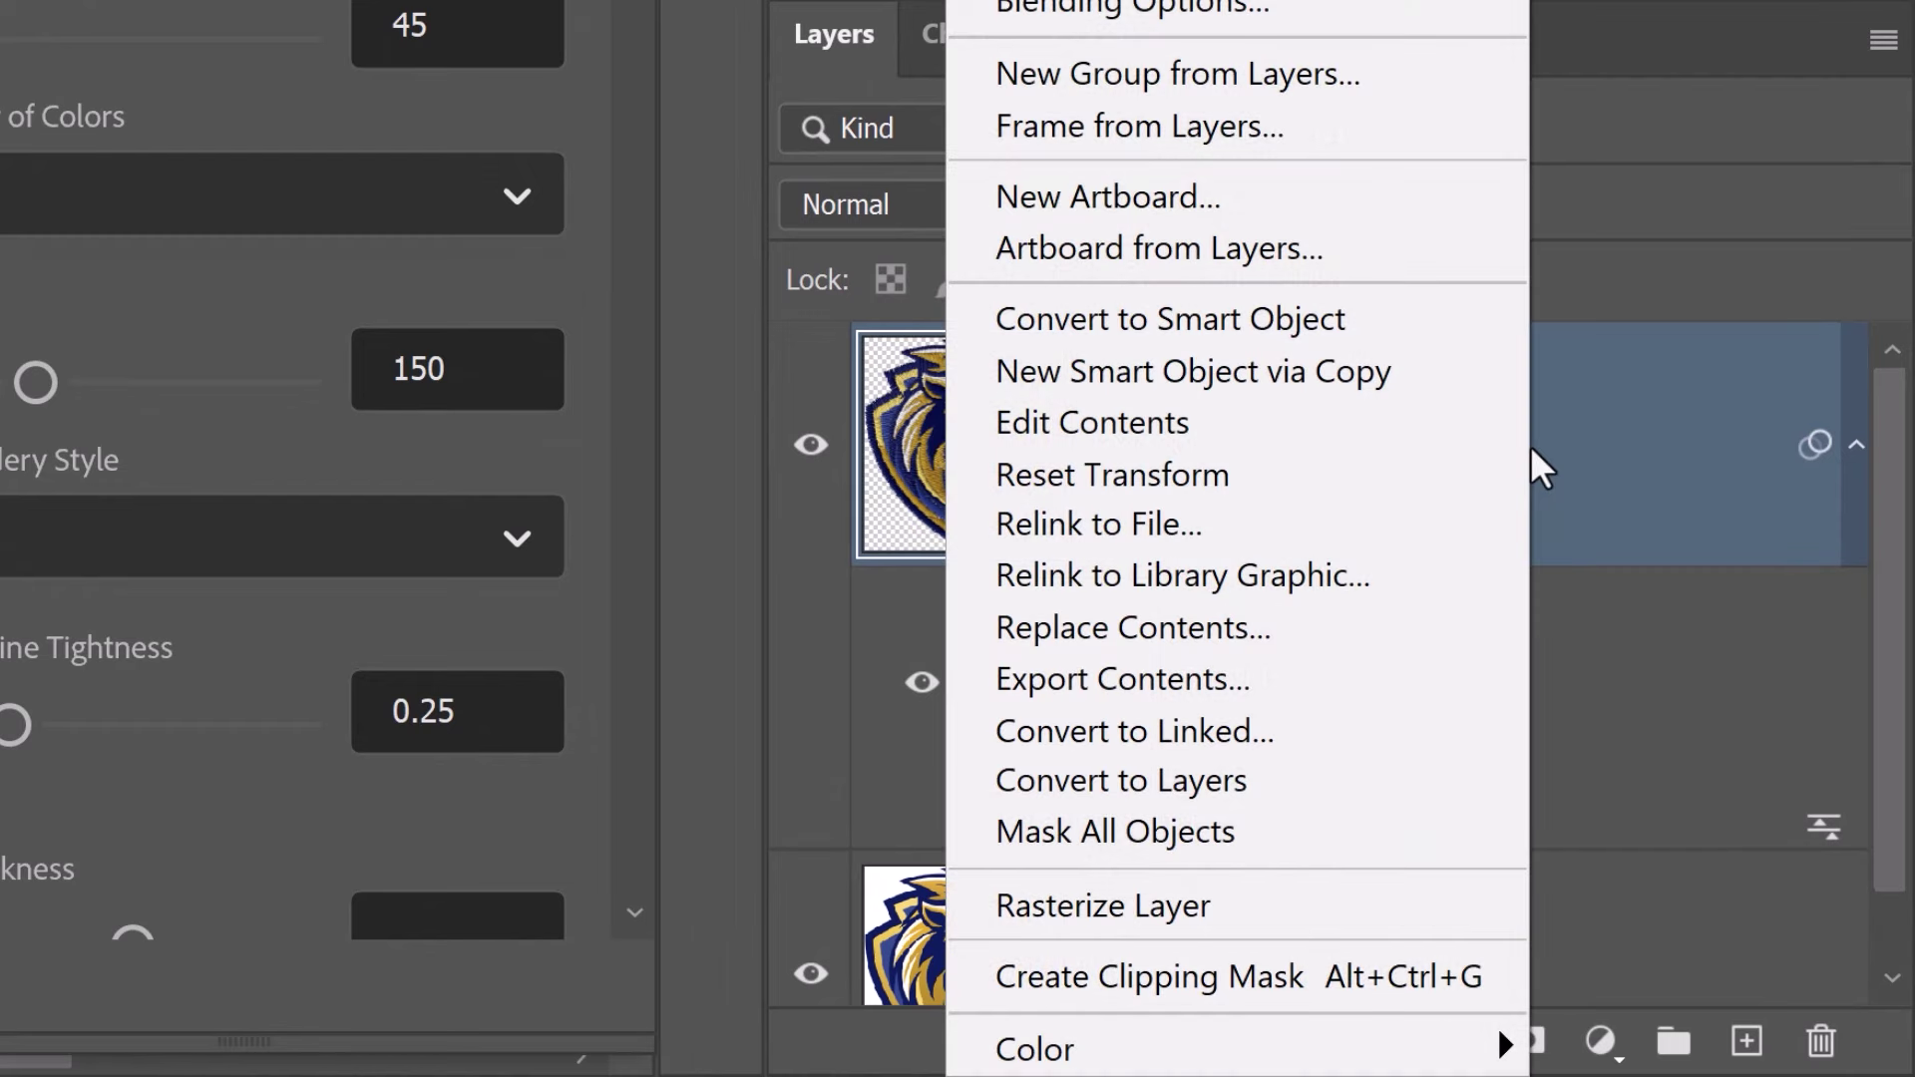
{"action": "left_click", "coordinate": [1463, 317]}
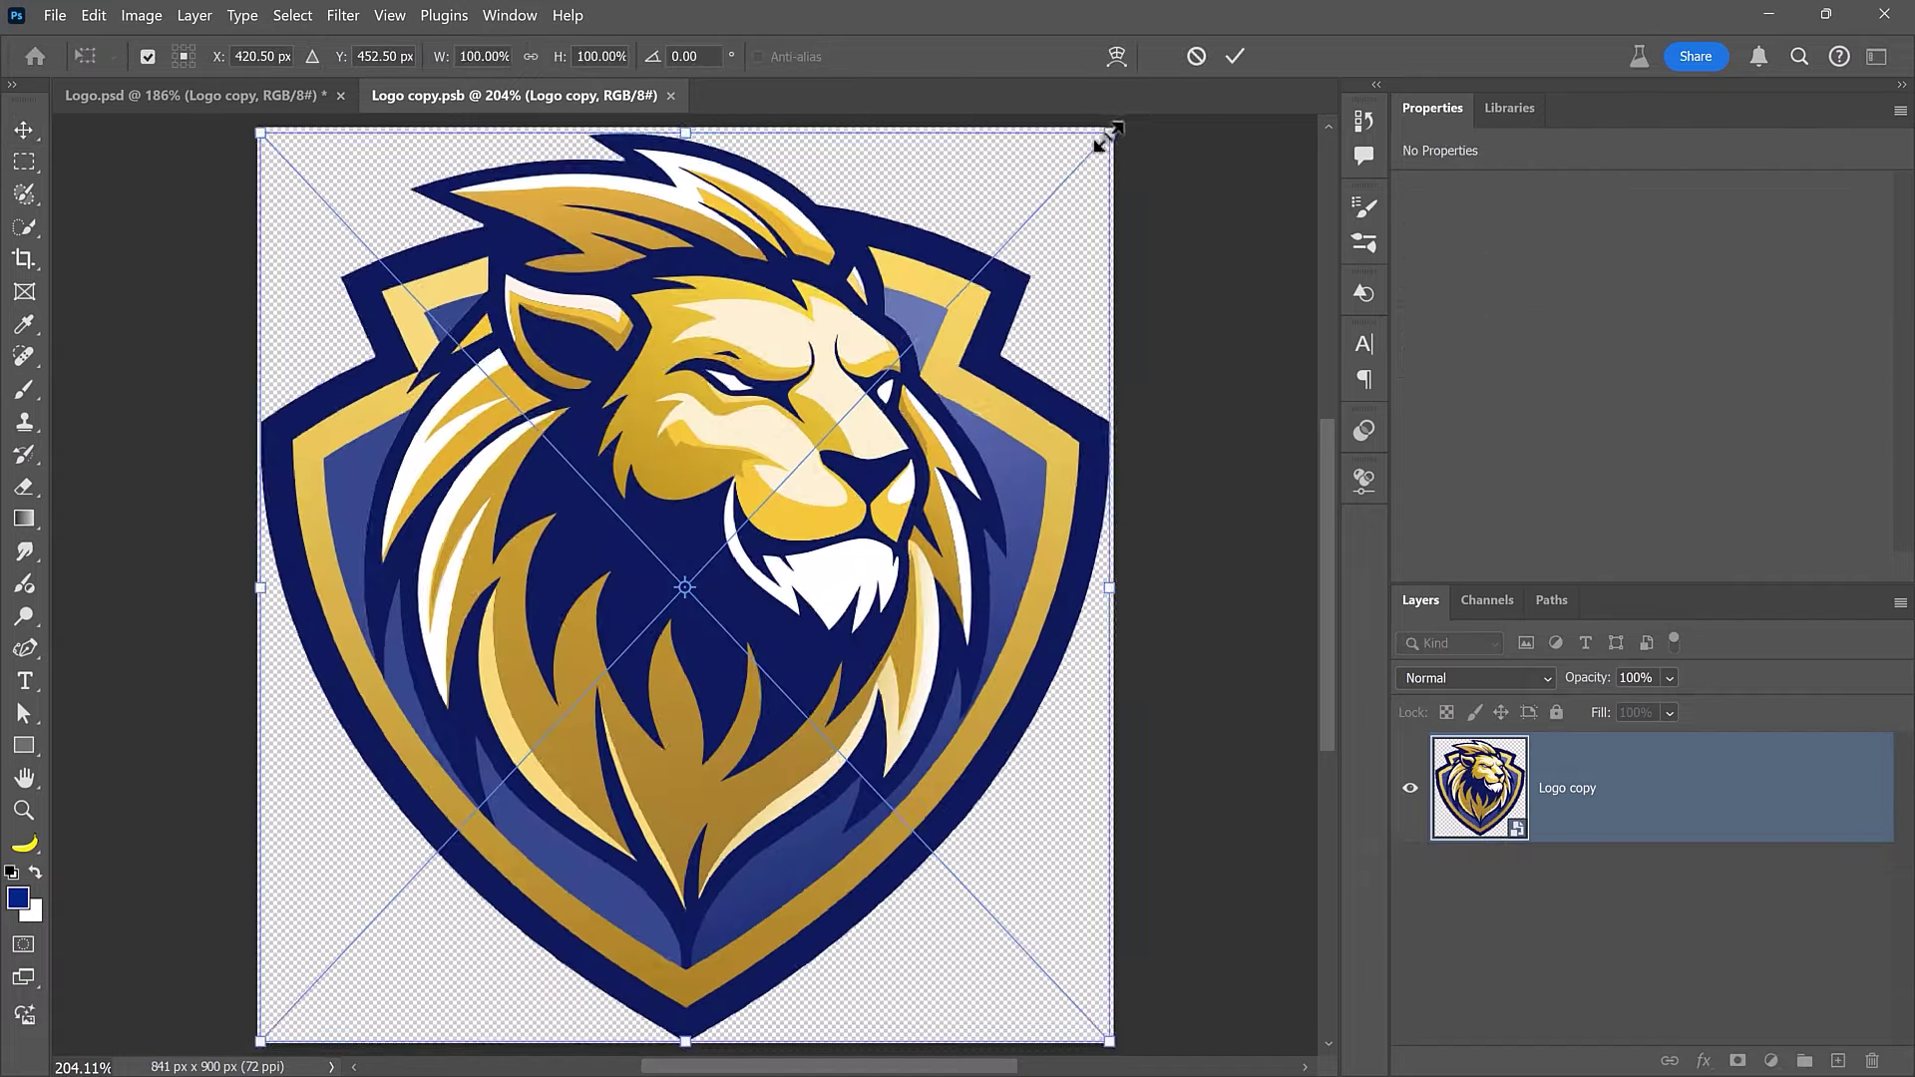
{"action": "left_click_drag", "start_coordinate": [1104, 141], "coordinate": [830, 530]}
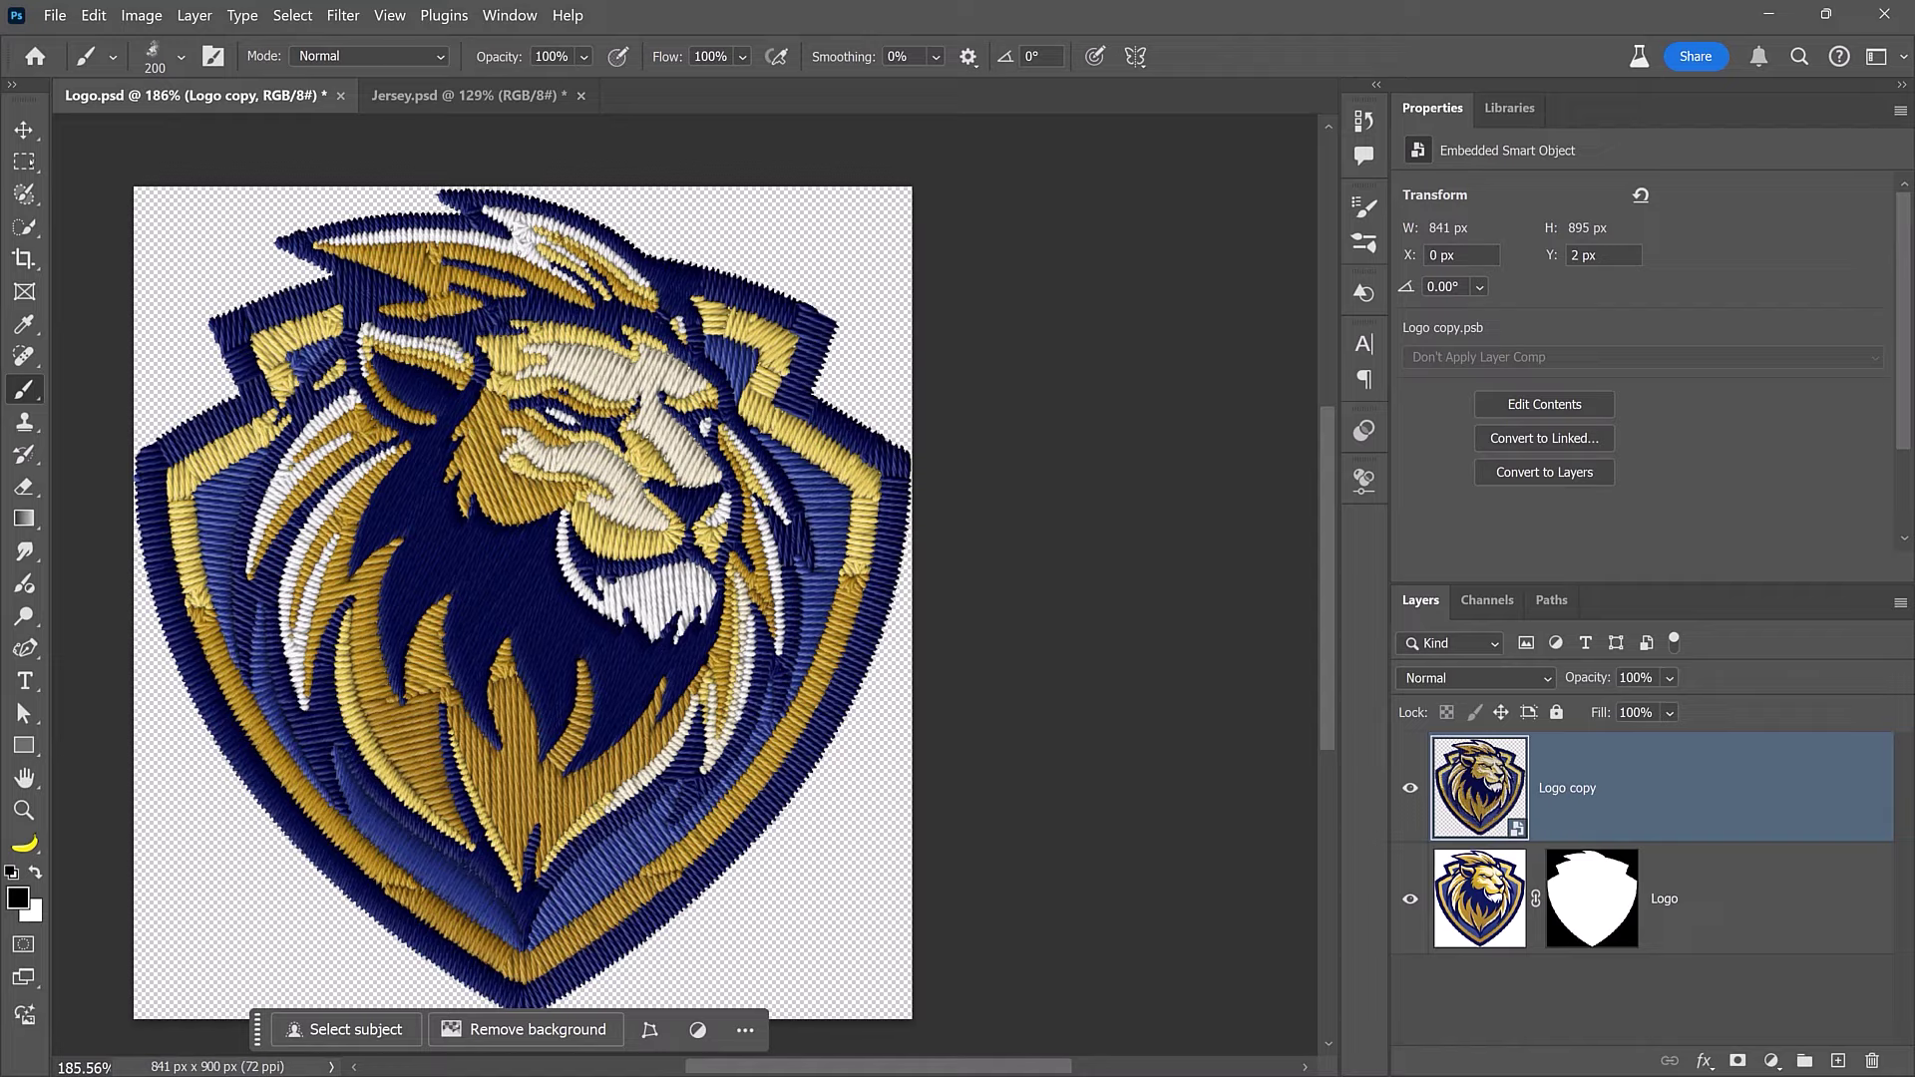
- Move the embroidered logo into Jersey.psd and place it on the jersey's upper left
{"action": "key", "text": "v"}
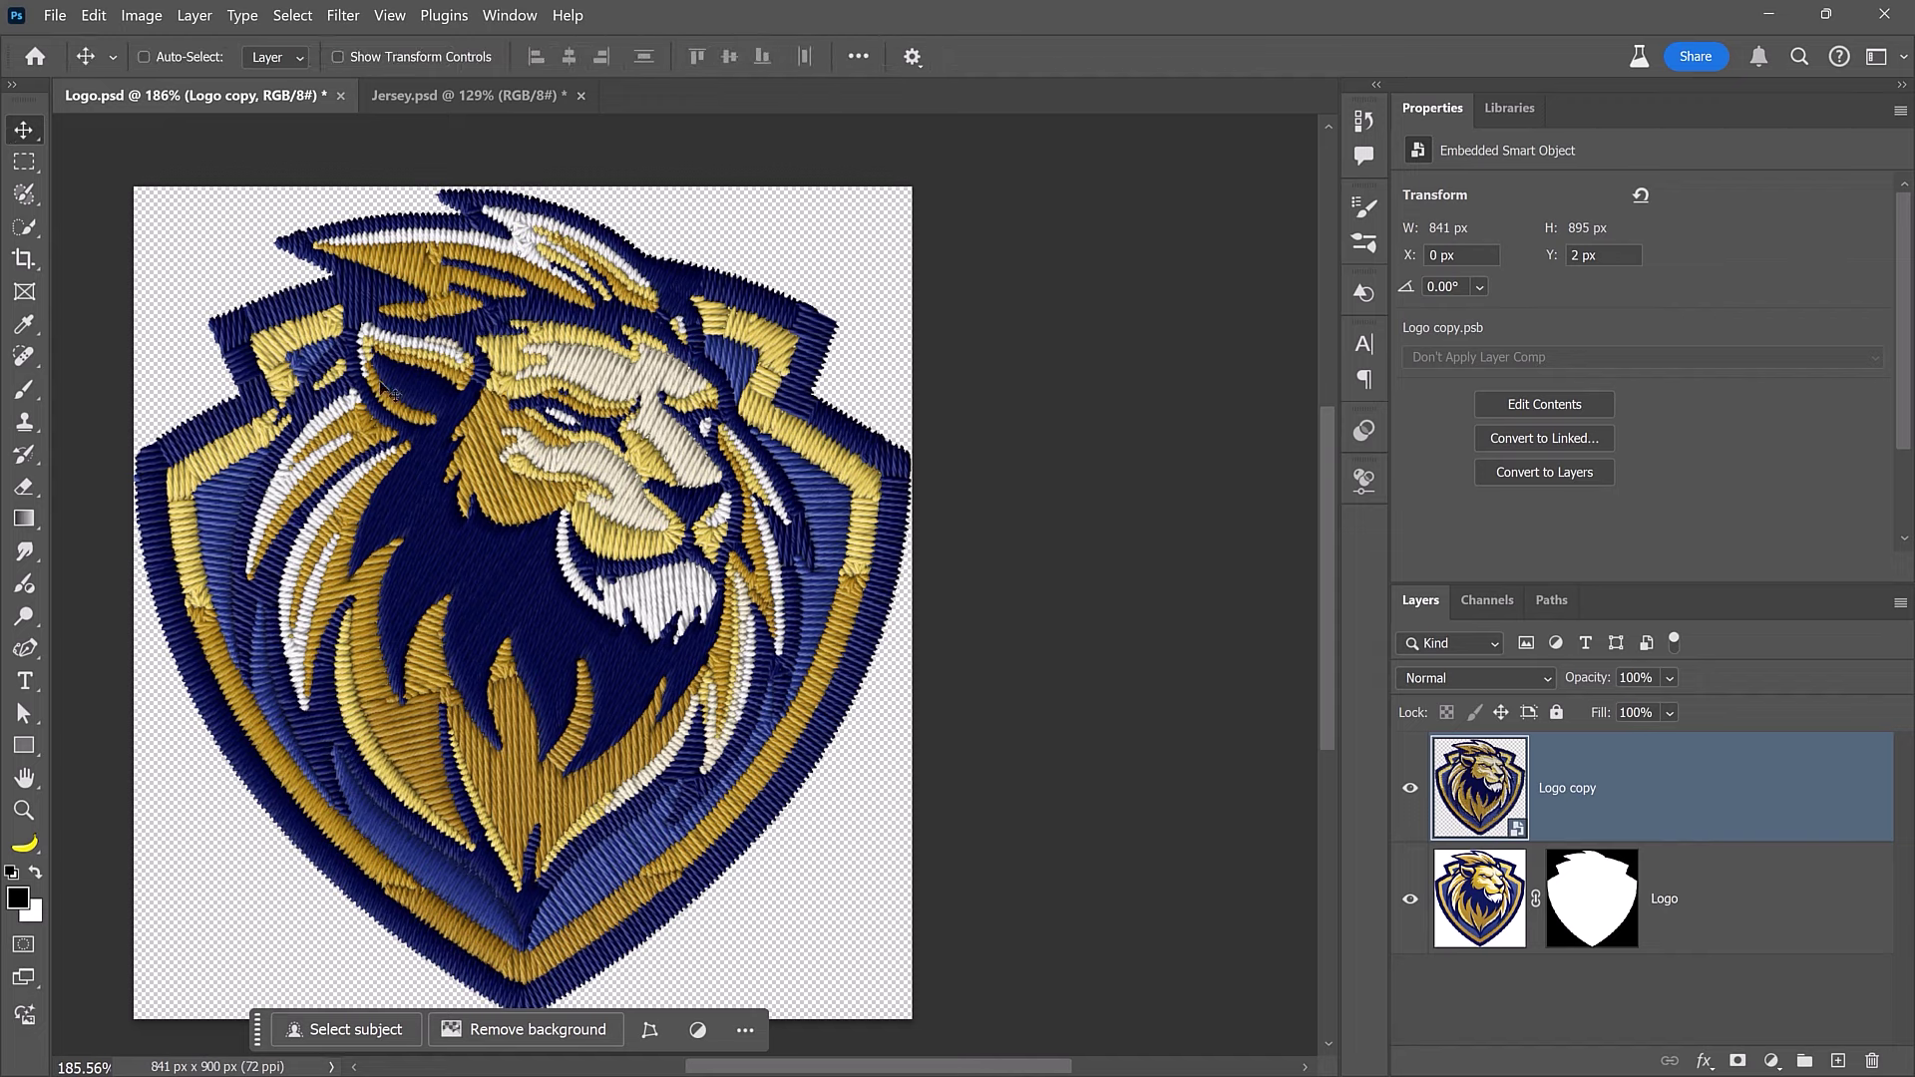
{"action": "mouse_move", "coordinate": [528, 564]}
{"action": "left_mouse_down"}
{"action": "mouse_move", "coordinate": [492, 97]}
{"action": "mouse_move", "coordinate": [653, 620]}
{"action": "left_mouse_up"}
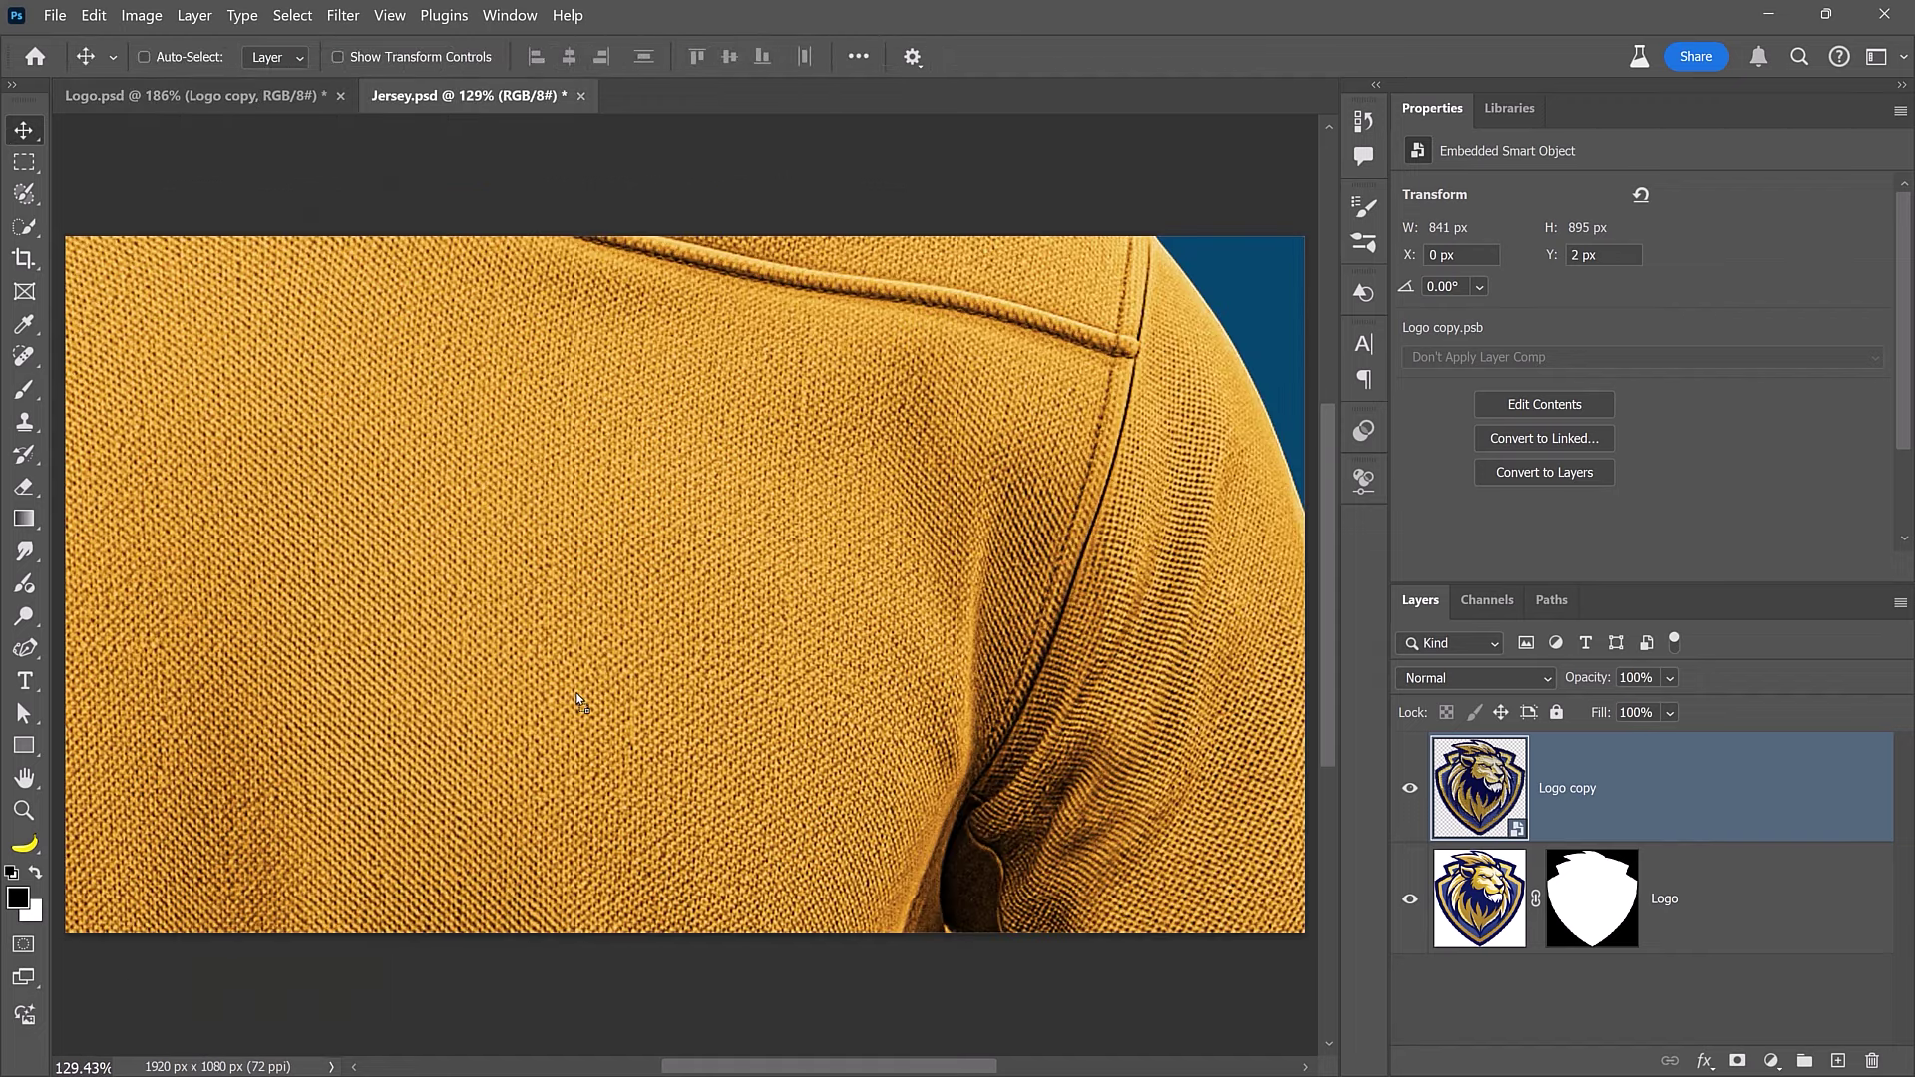
{"action": "left_click_drag", "start_coordinate": [578, 702], "coordinate": [394, 593]}
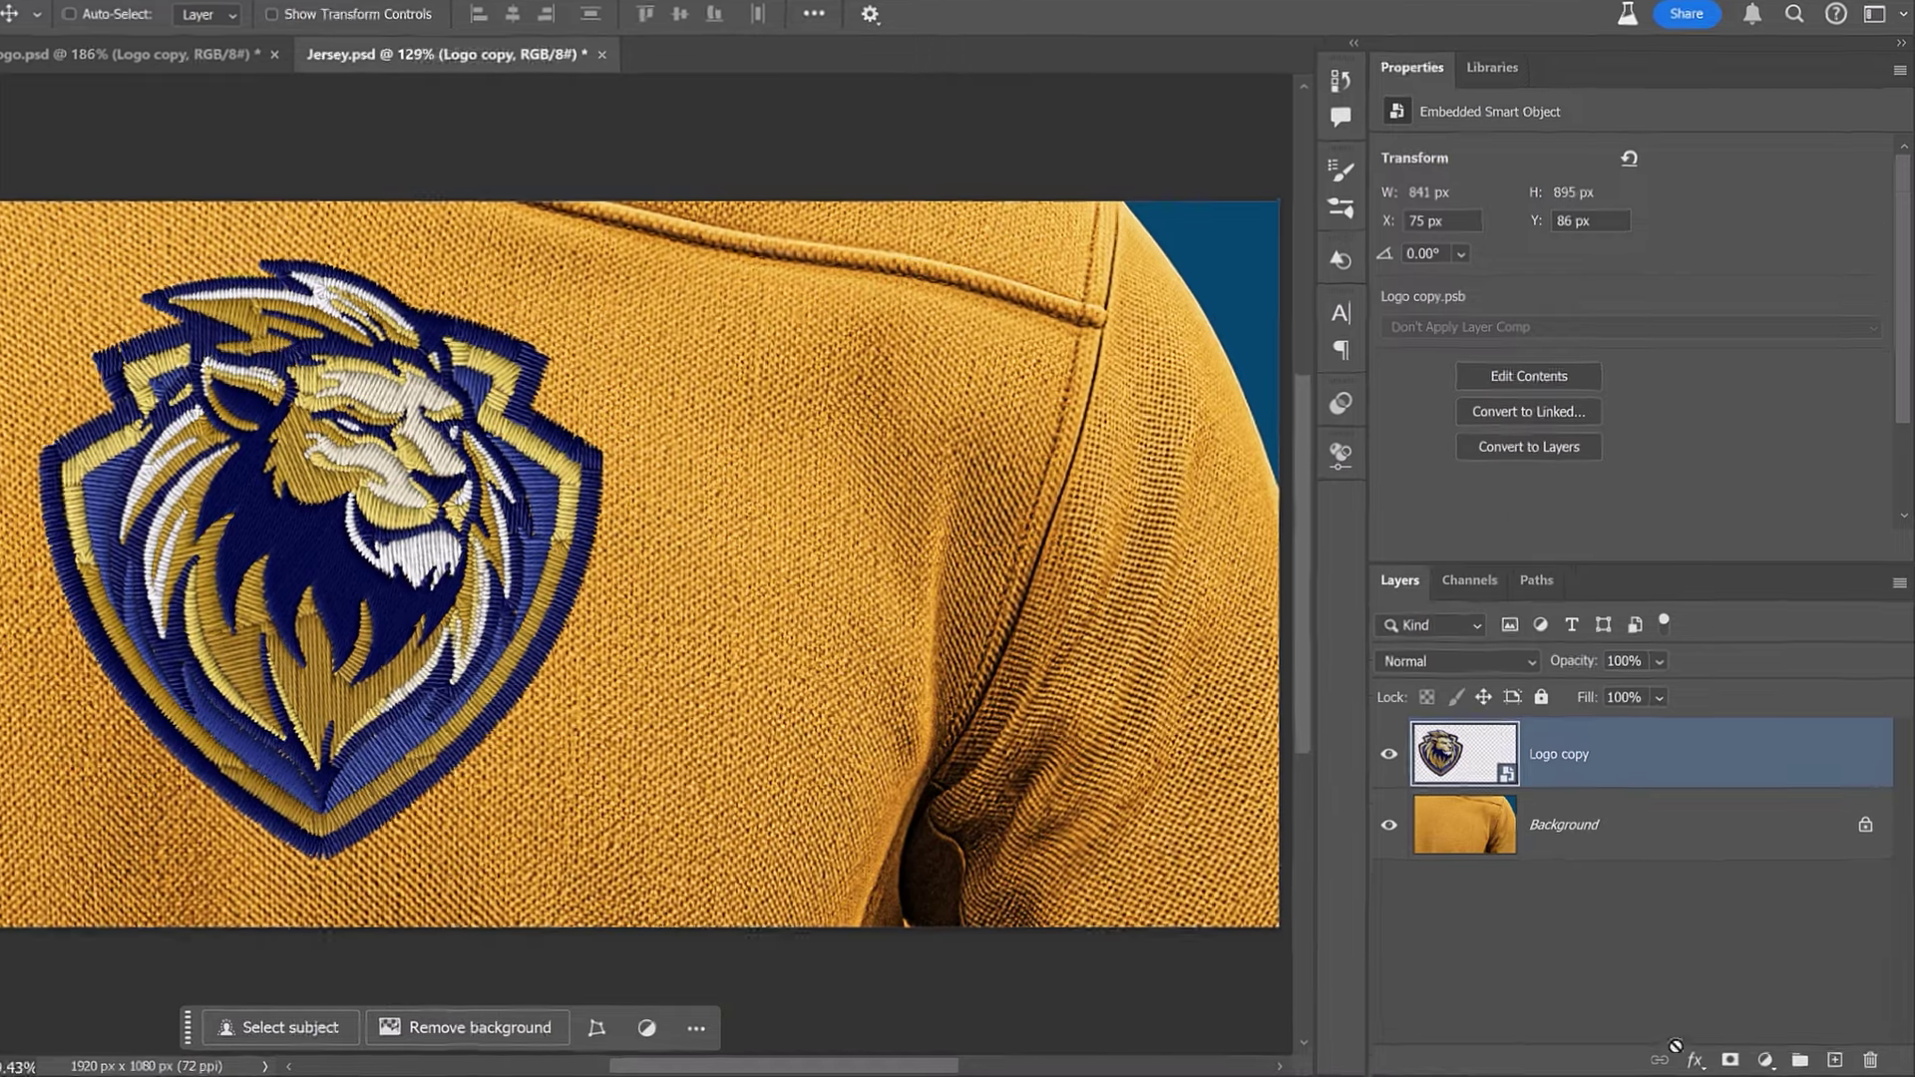
- Add Bevel & Emboss at 168% depth and 7 px size, and enable Drop Shadow
{"action": "left_click", "coordinate": [1705, 1060]}
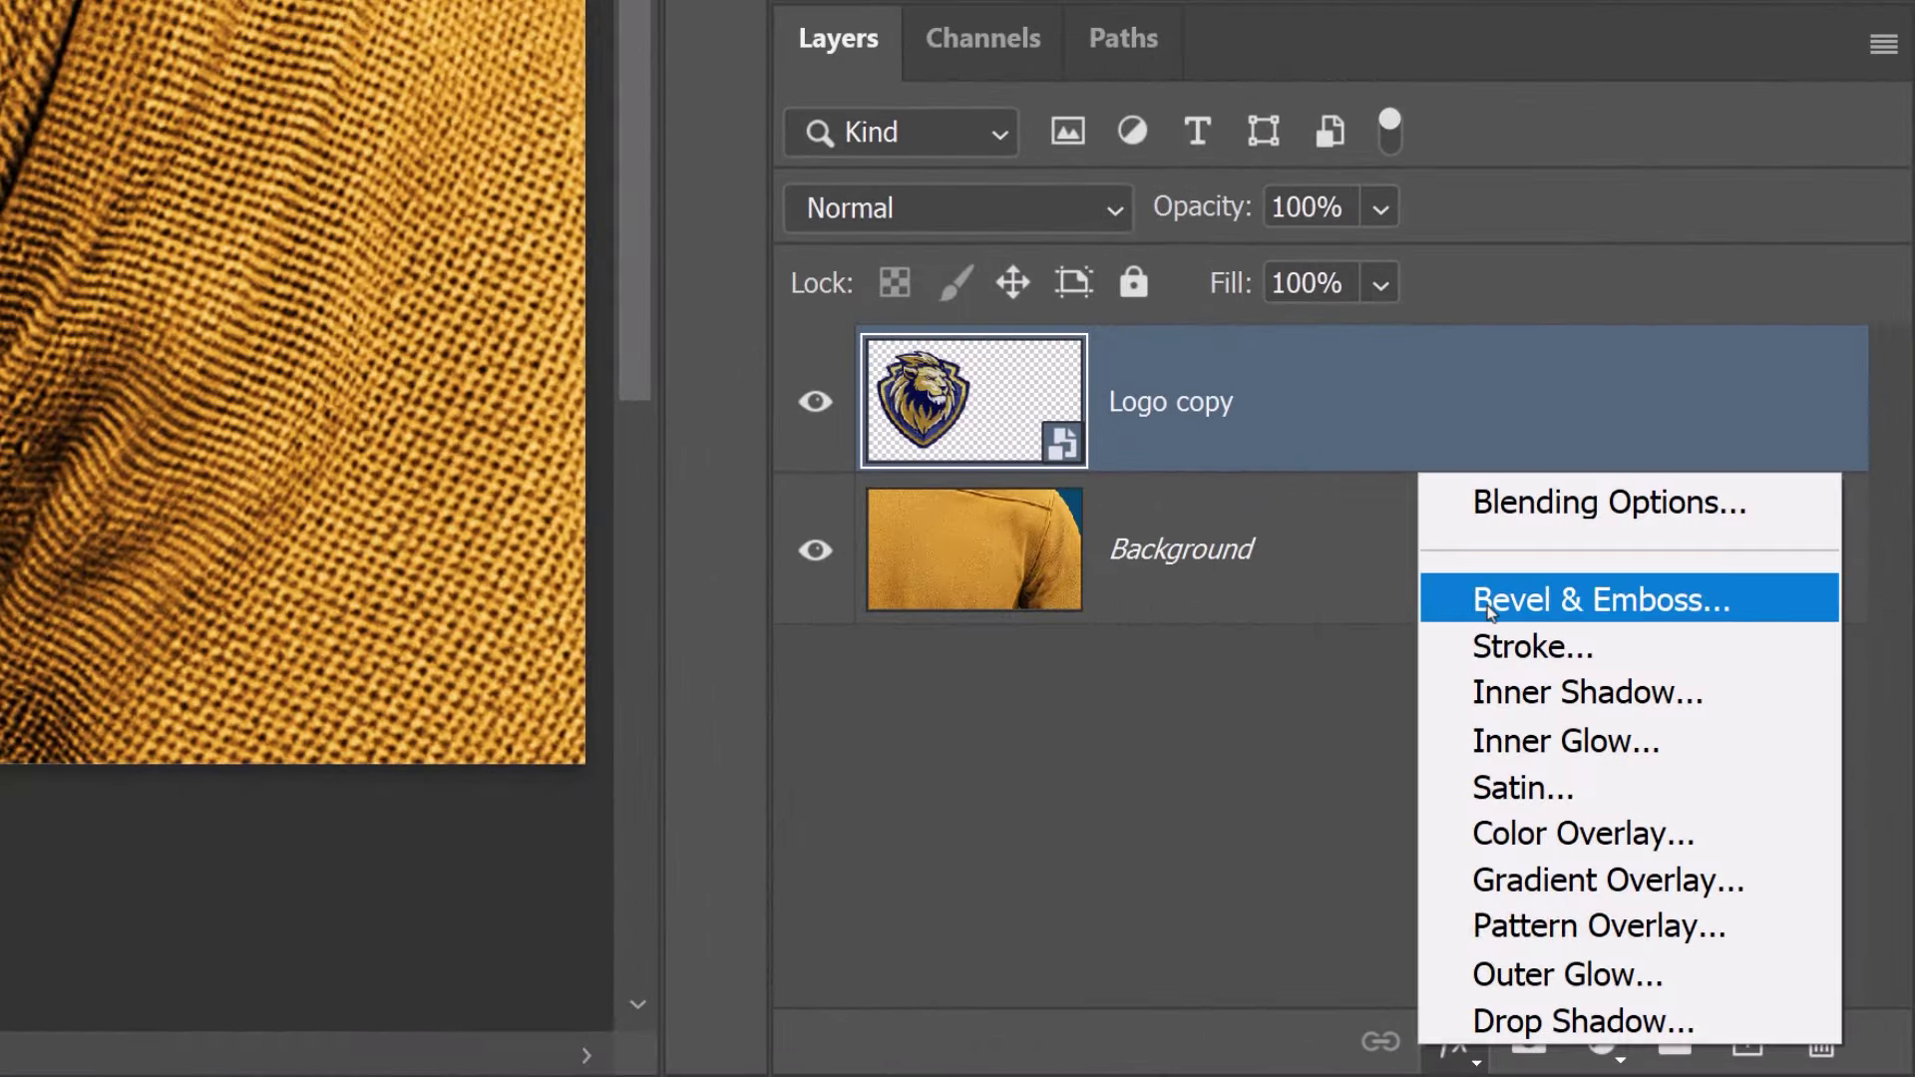
{"action": "left_click", "coordinate": [1755, 602]}
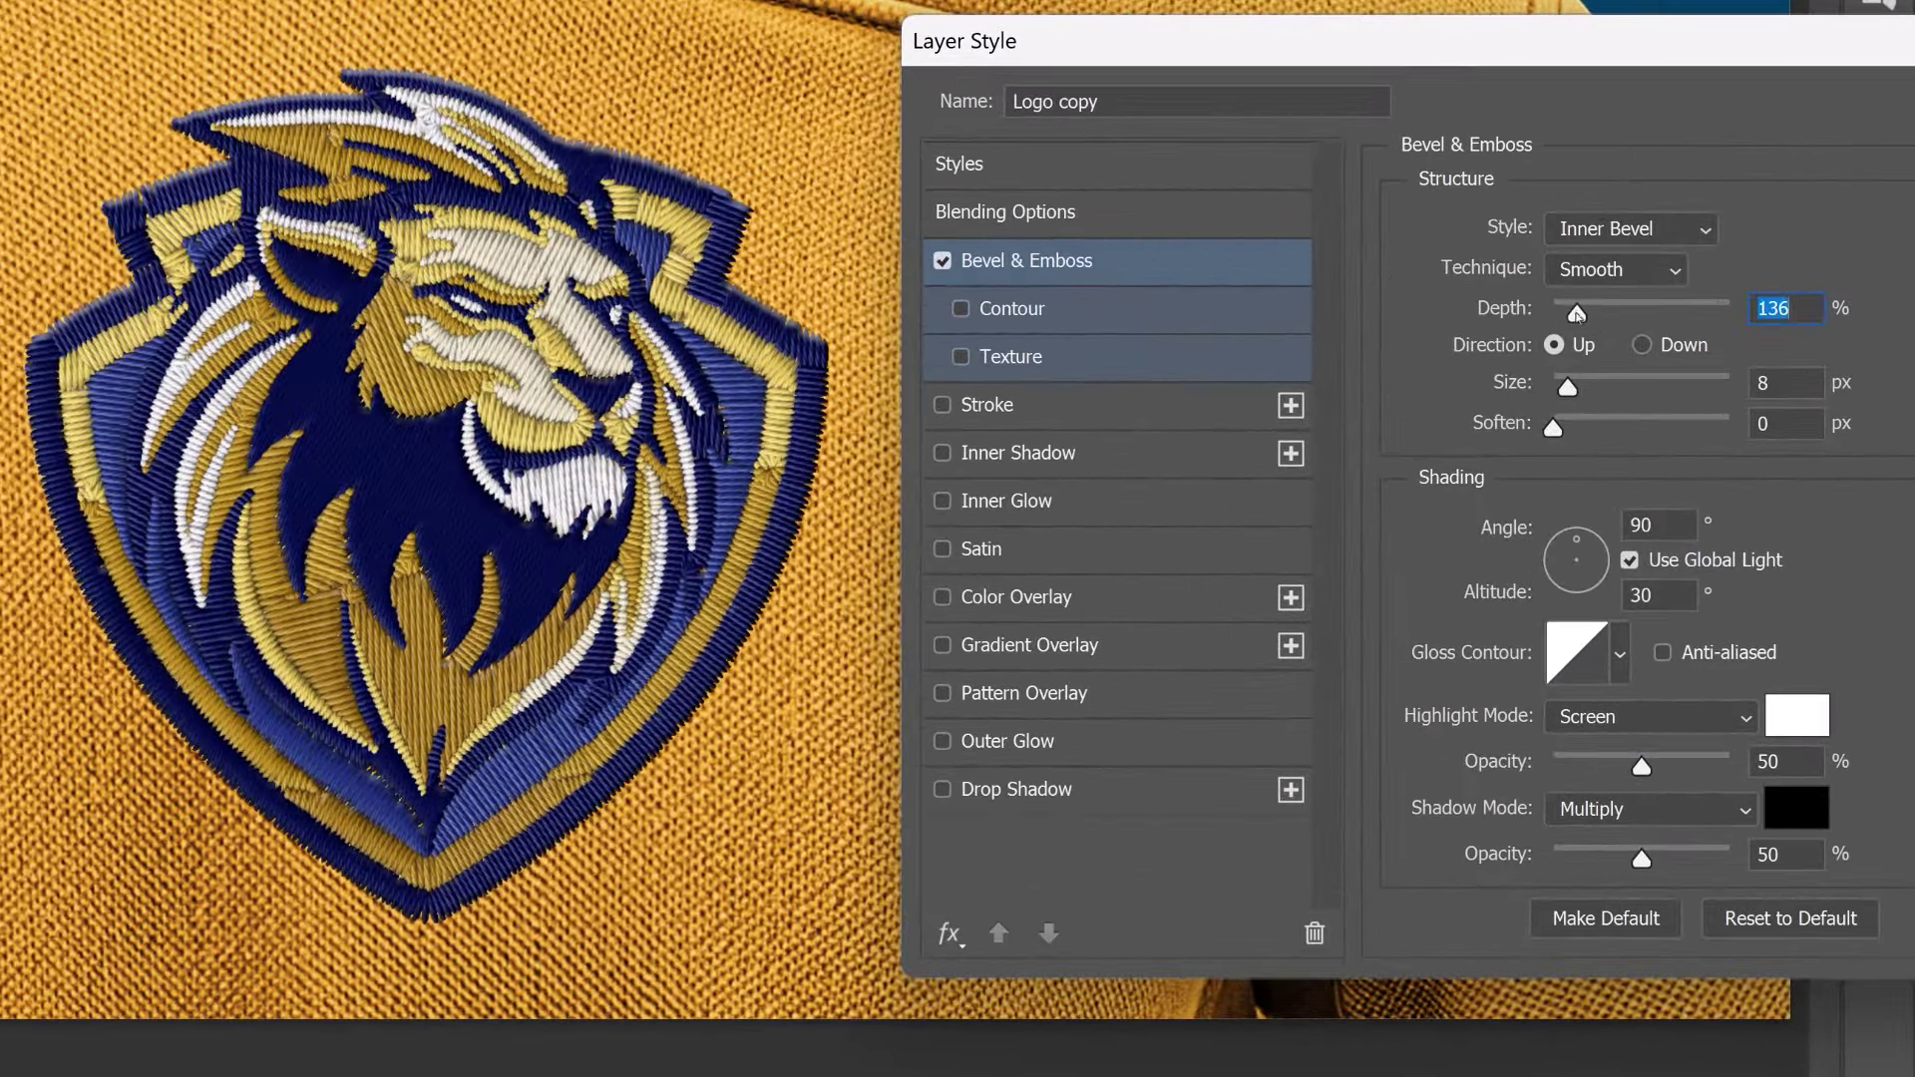
{"action": "left_click_drag", "start_coordinate": [1160, 456], "coordinate": [1166, 459]}
{"action": "left_click_drag", "start_coordinate": [1584, 330], "coordinate": [1569, 399]}
{"action": "left_click", "coordinate": [1002, 799]}
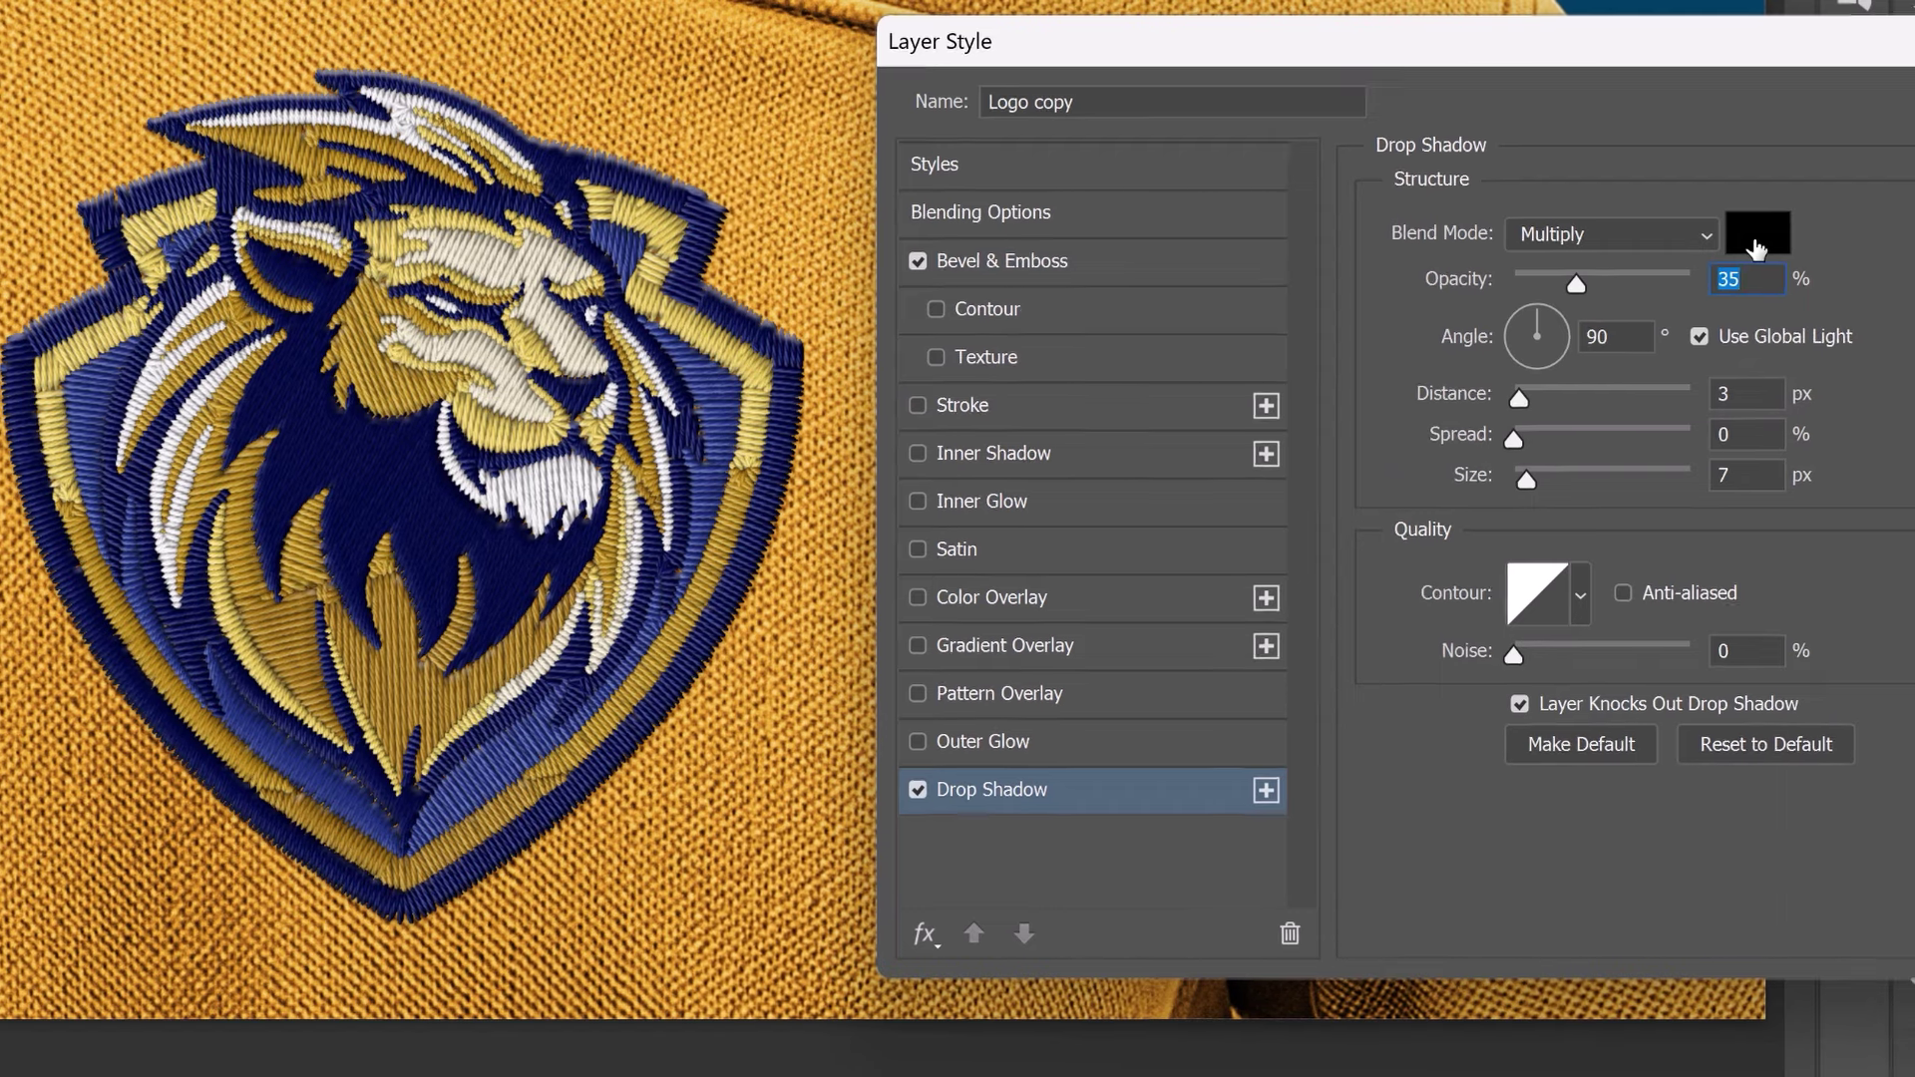
- Colour the drop shadow dark brown 351e09, sampled from the jersey
{"action": "left_click", "coordinate": [1782, 232]}
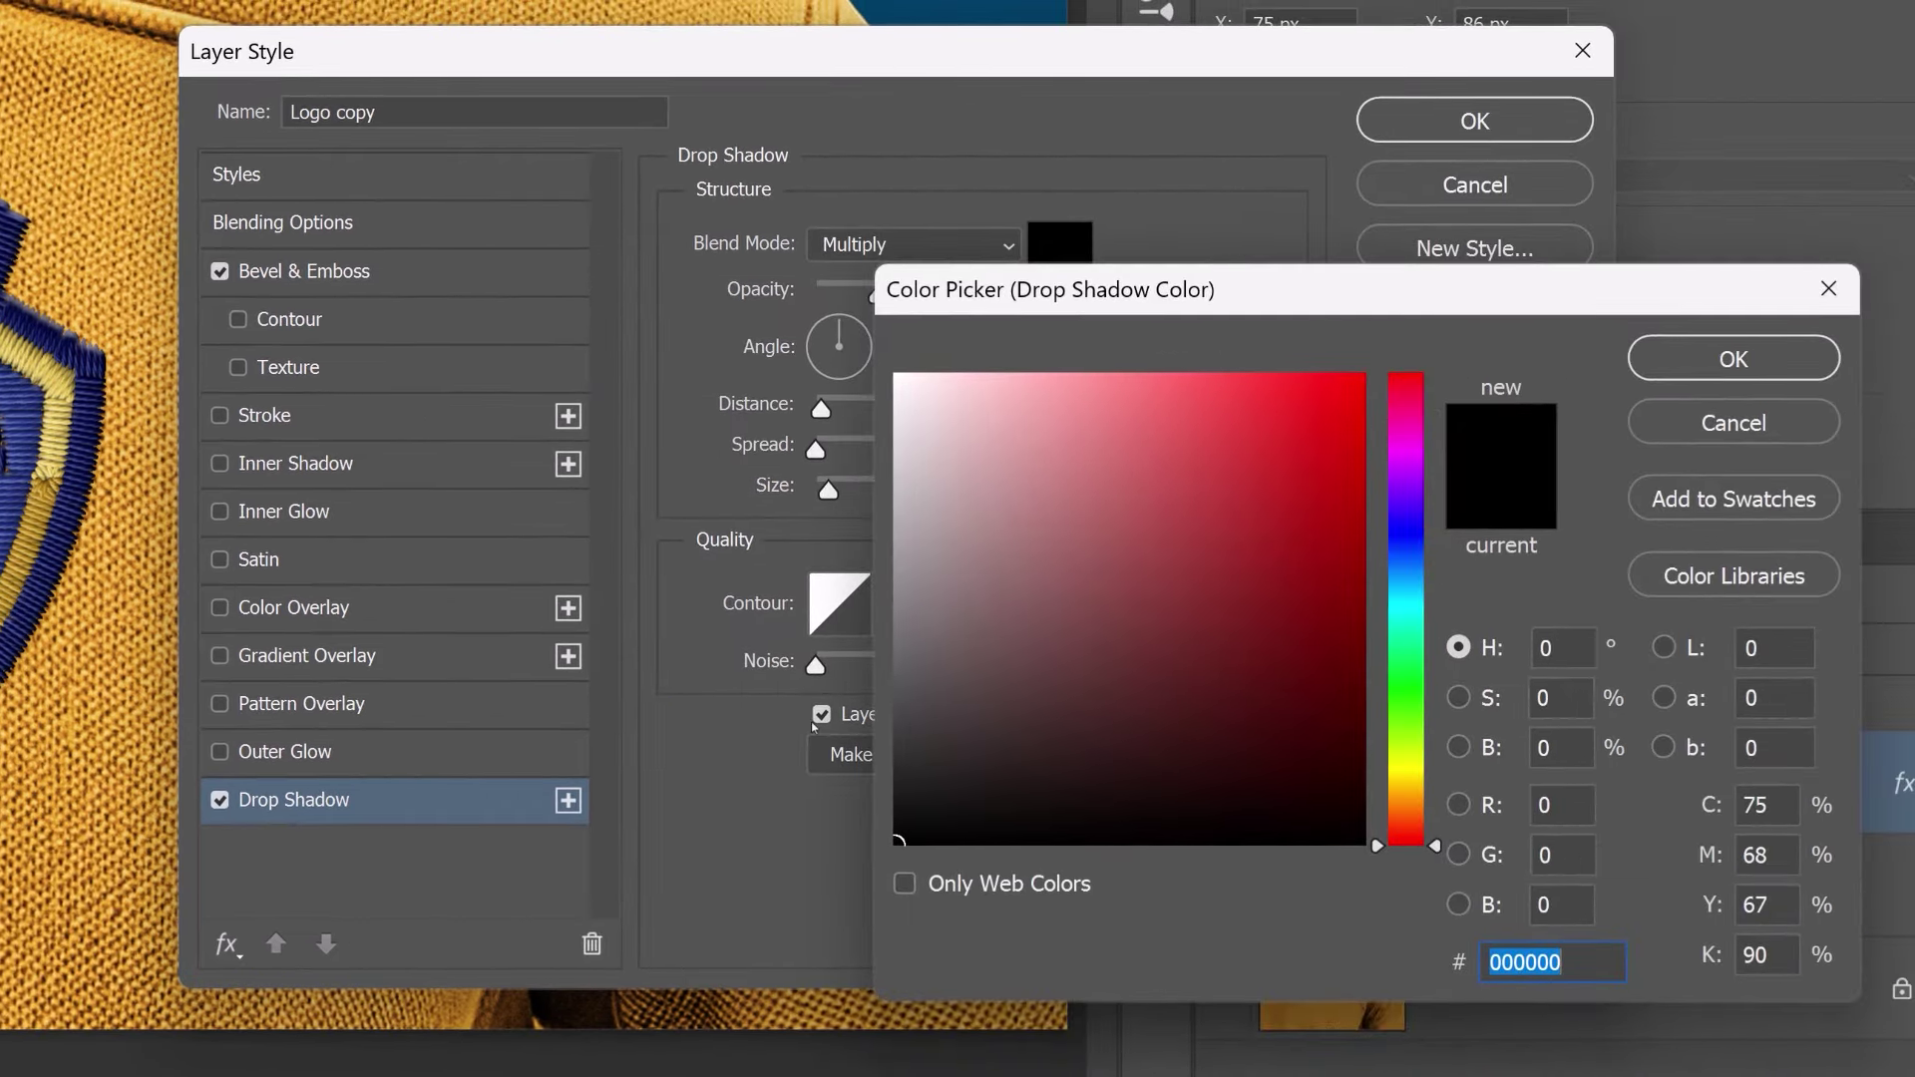
{"action": "left_click", "coordinate": [605, 1001]}
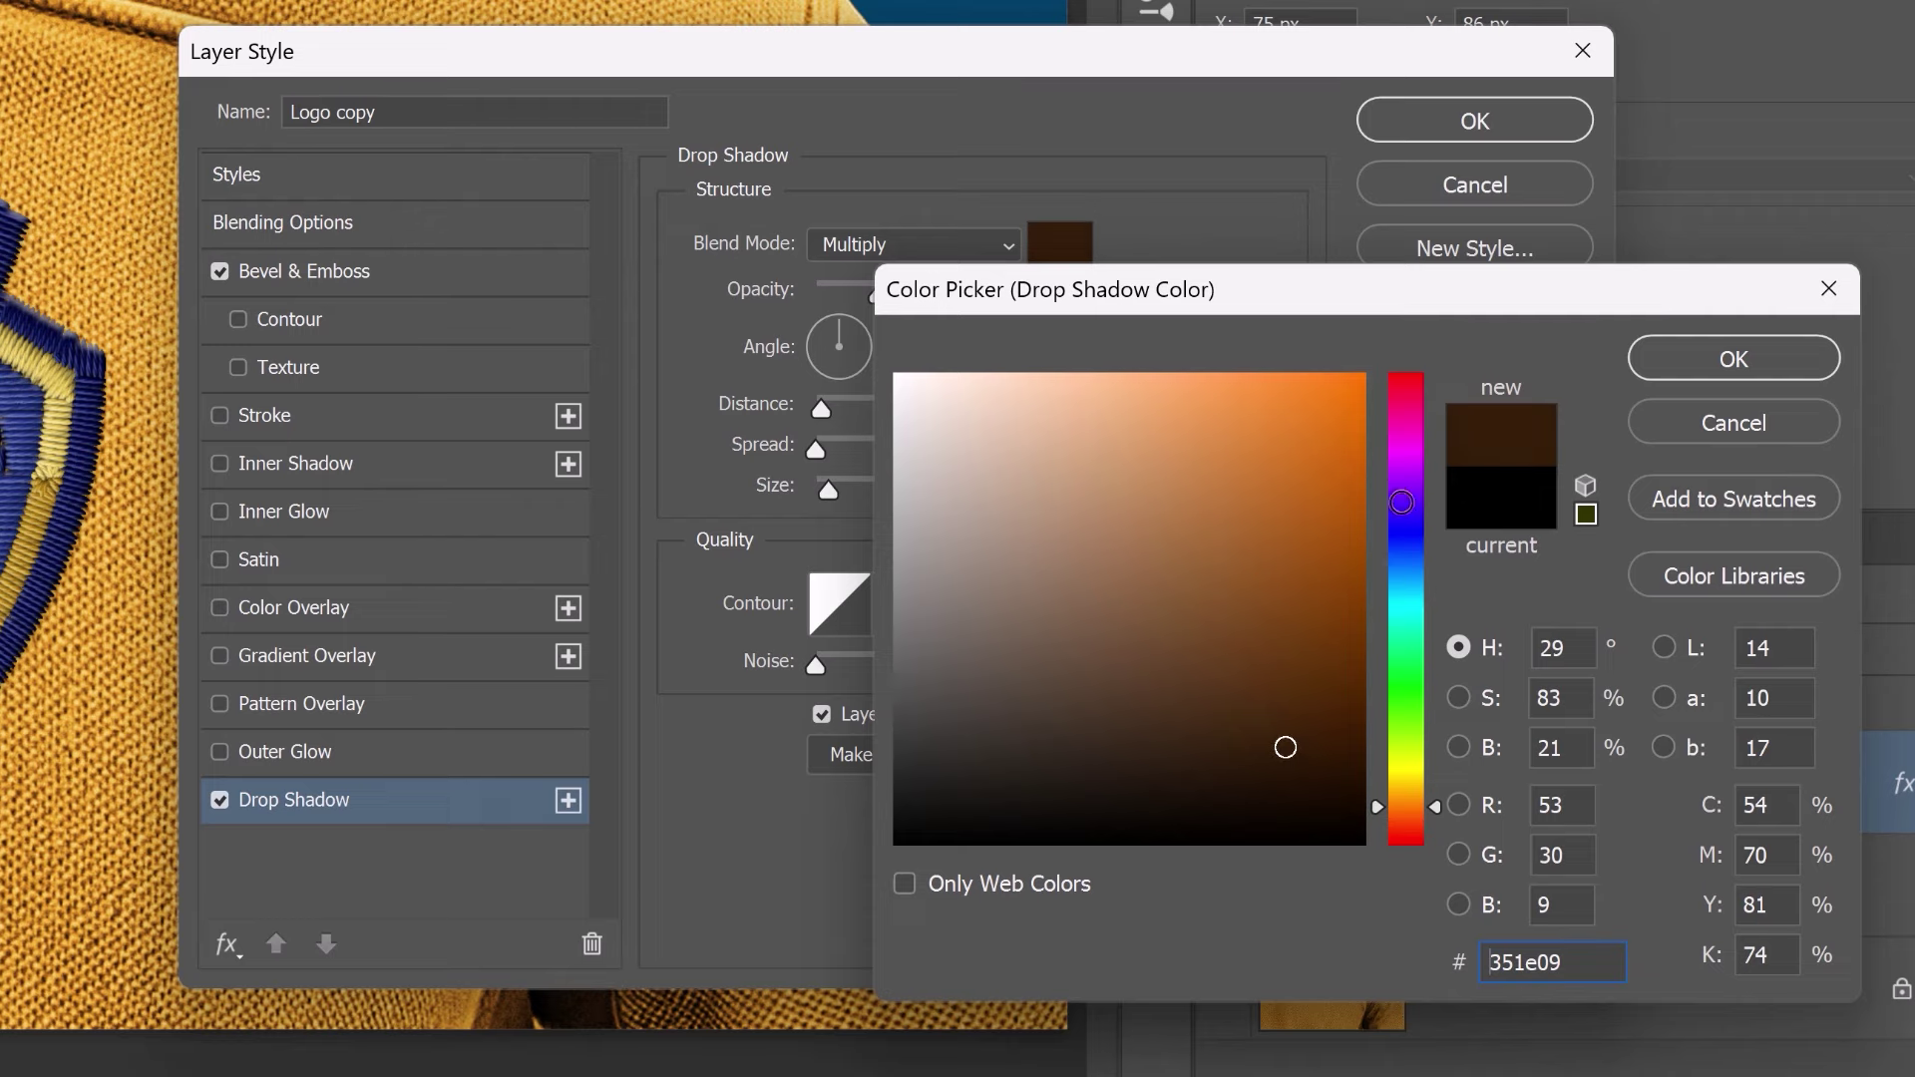
{"action": "left_click", "coordinate": [1732, 357]}
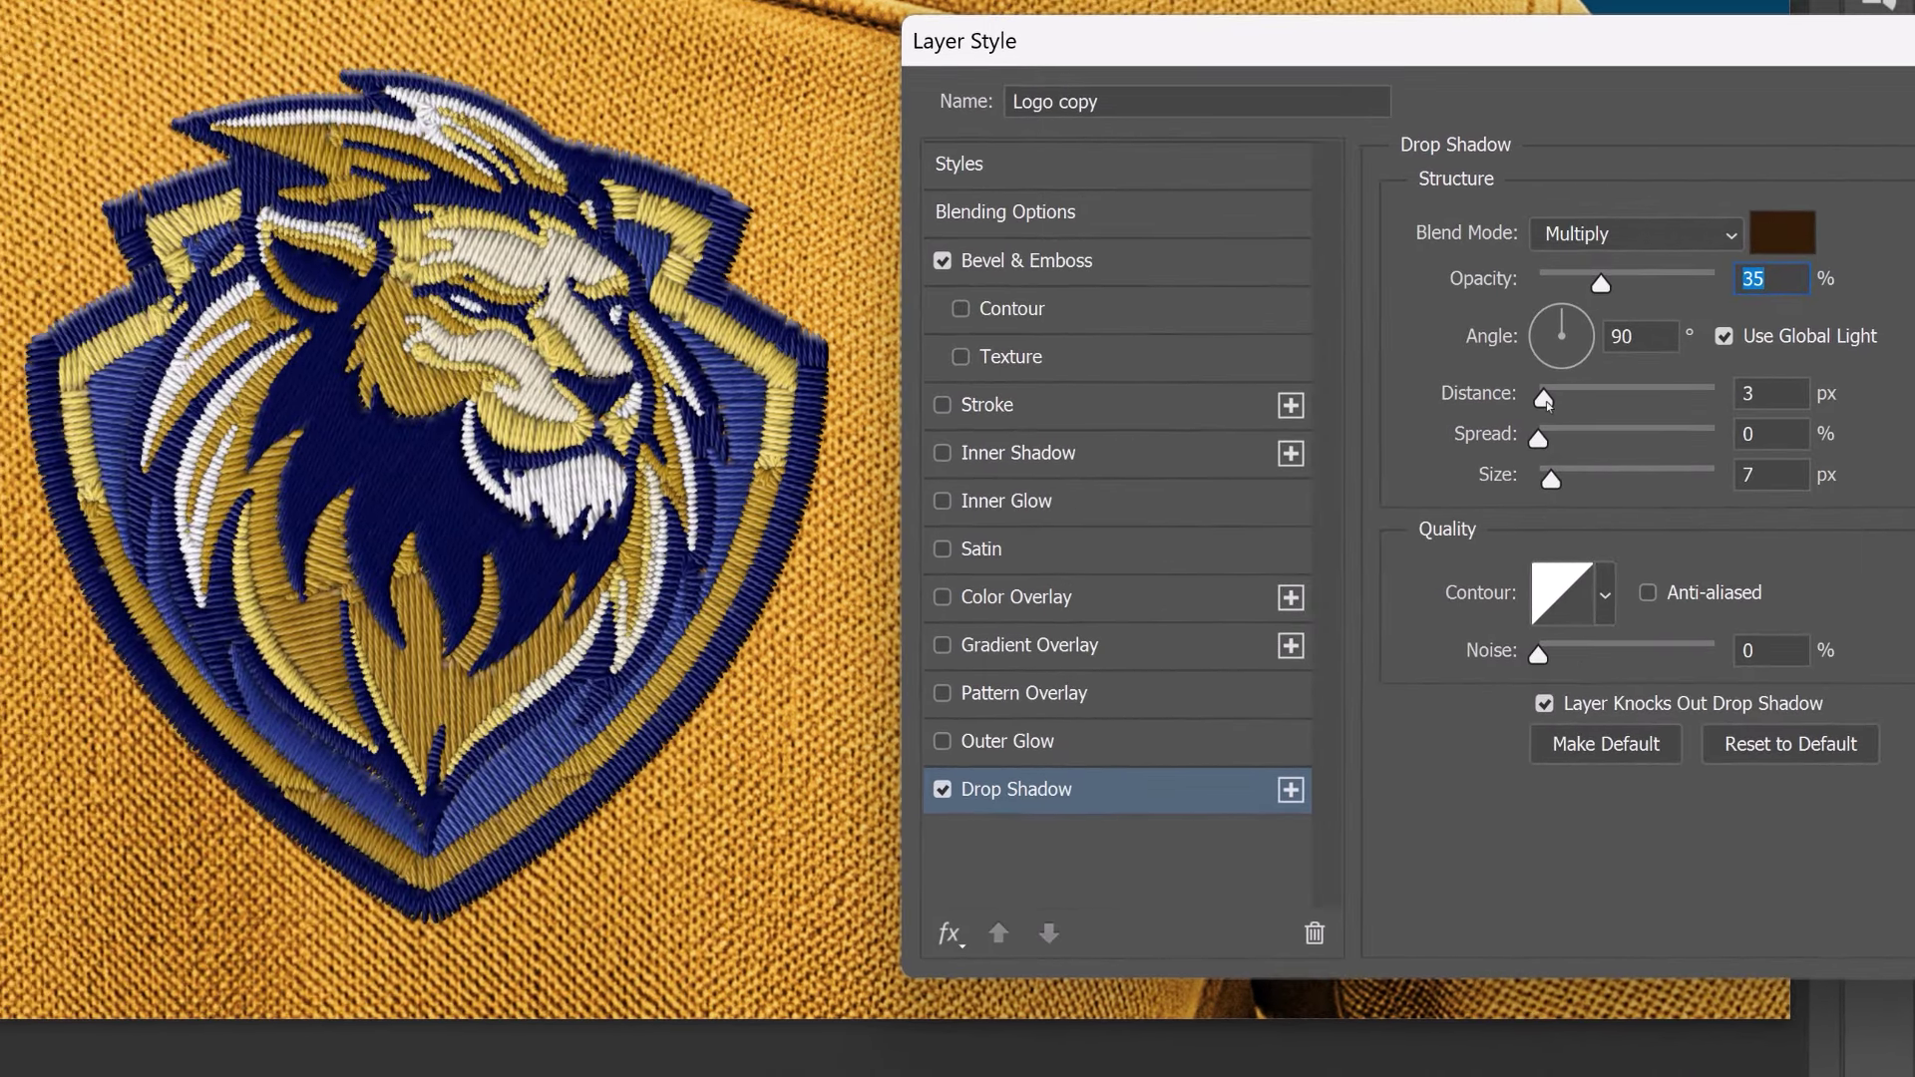
- Set the shadow to 8 px distance, 5 px size, 81% opacity, and add a second drop shadow
{"action": "left_click", "coordinate": [1553, 404]}
{"action": "left_click_drag", "start_coordinate": [1551, 478], "coordinate": [1551, 481]}
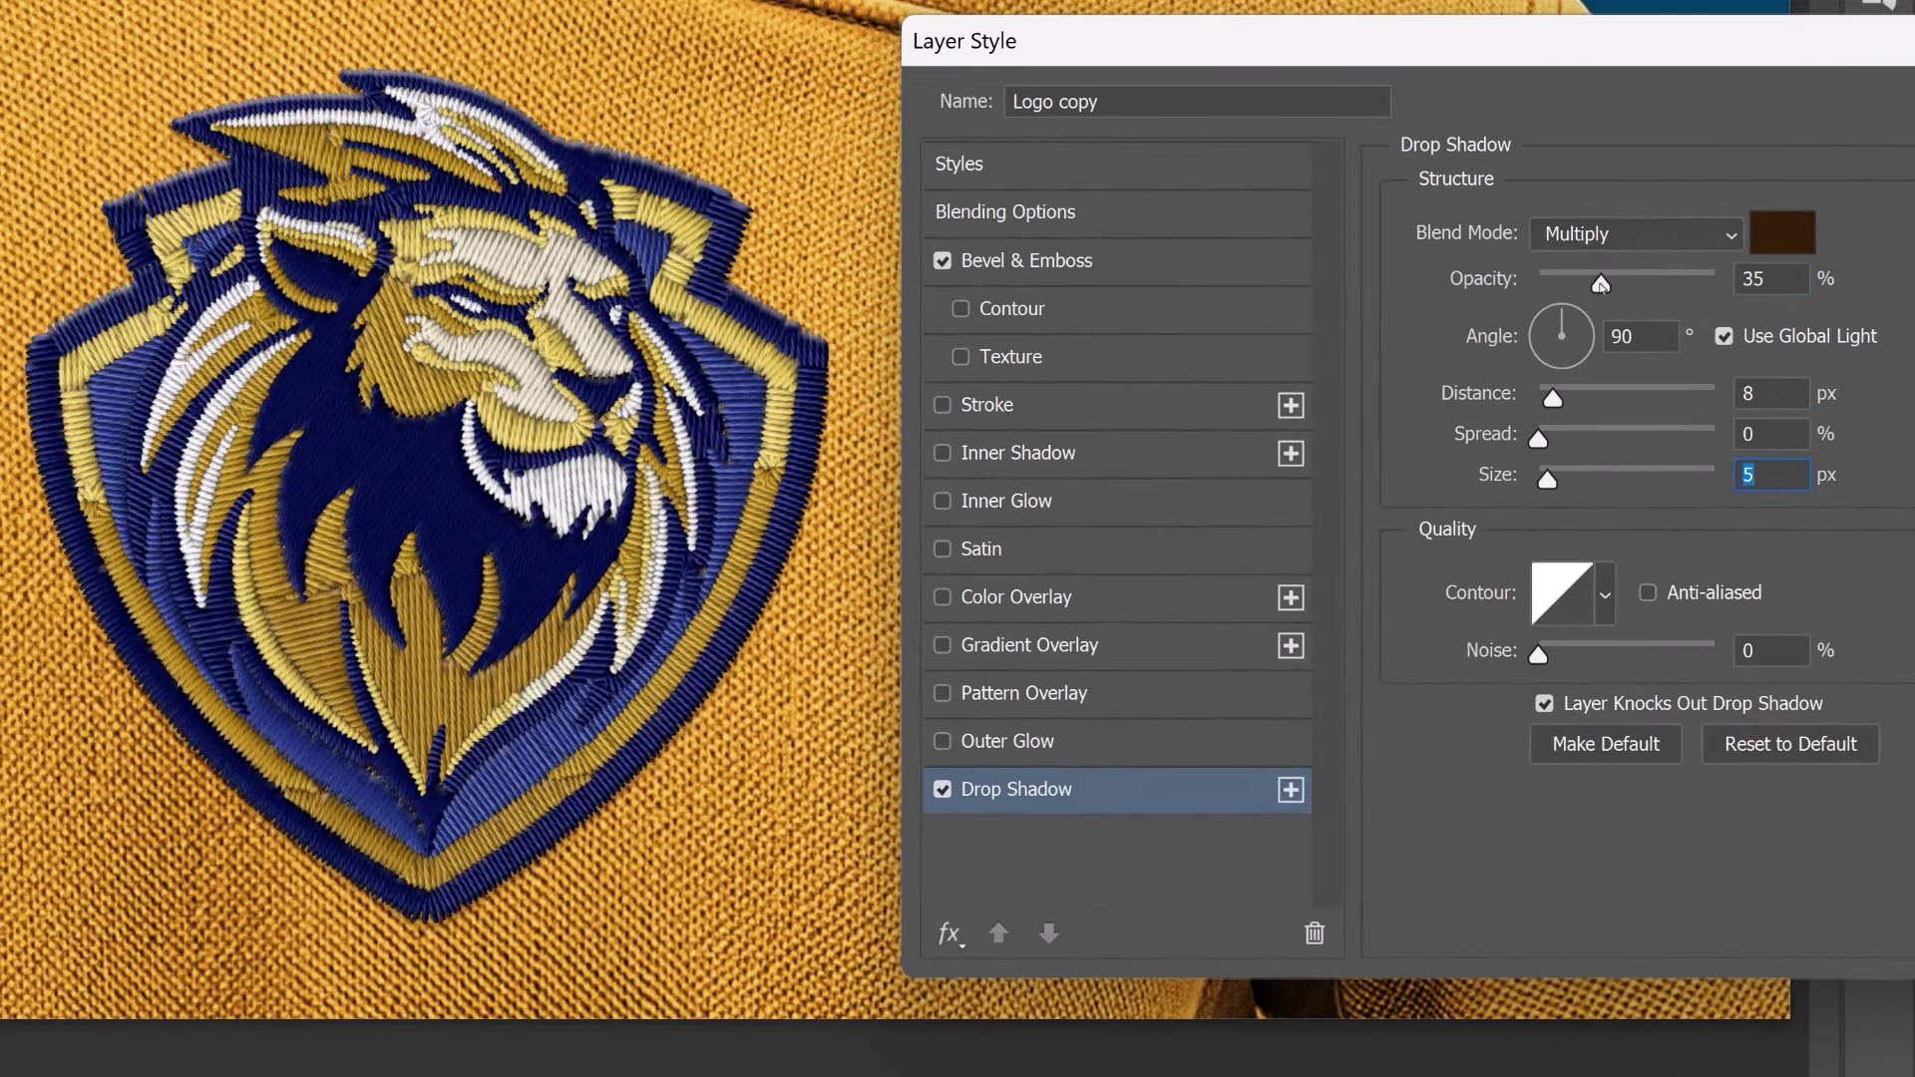
{"action": "left_click_drag", "start_coordinate": [1601, 284], "coordinate": [1684, 309]}
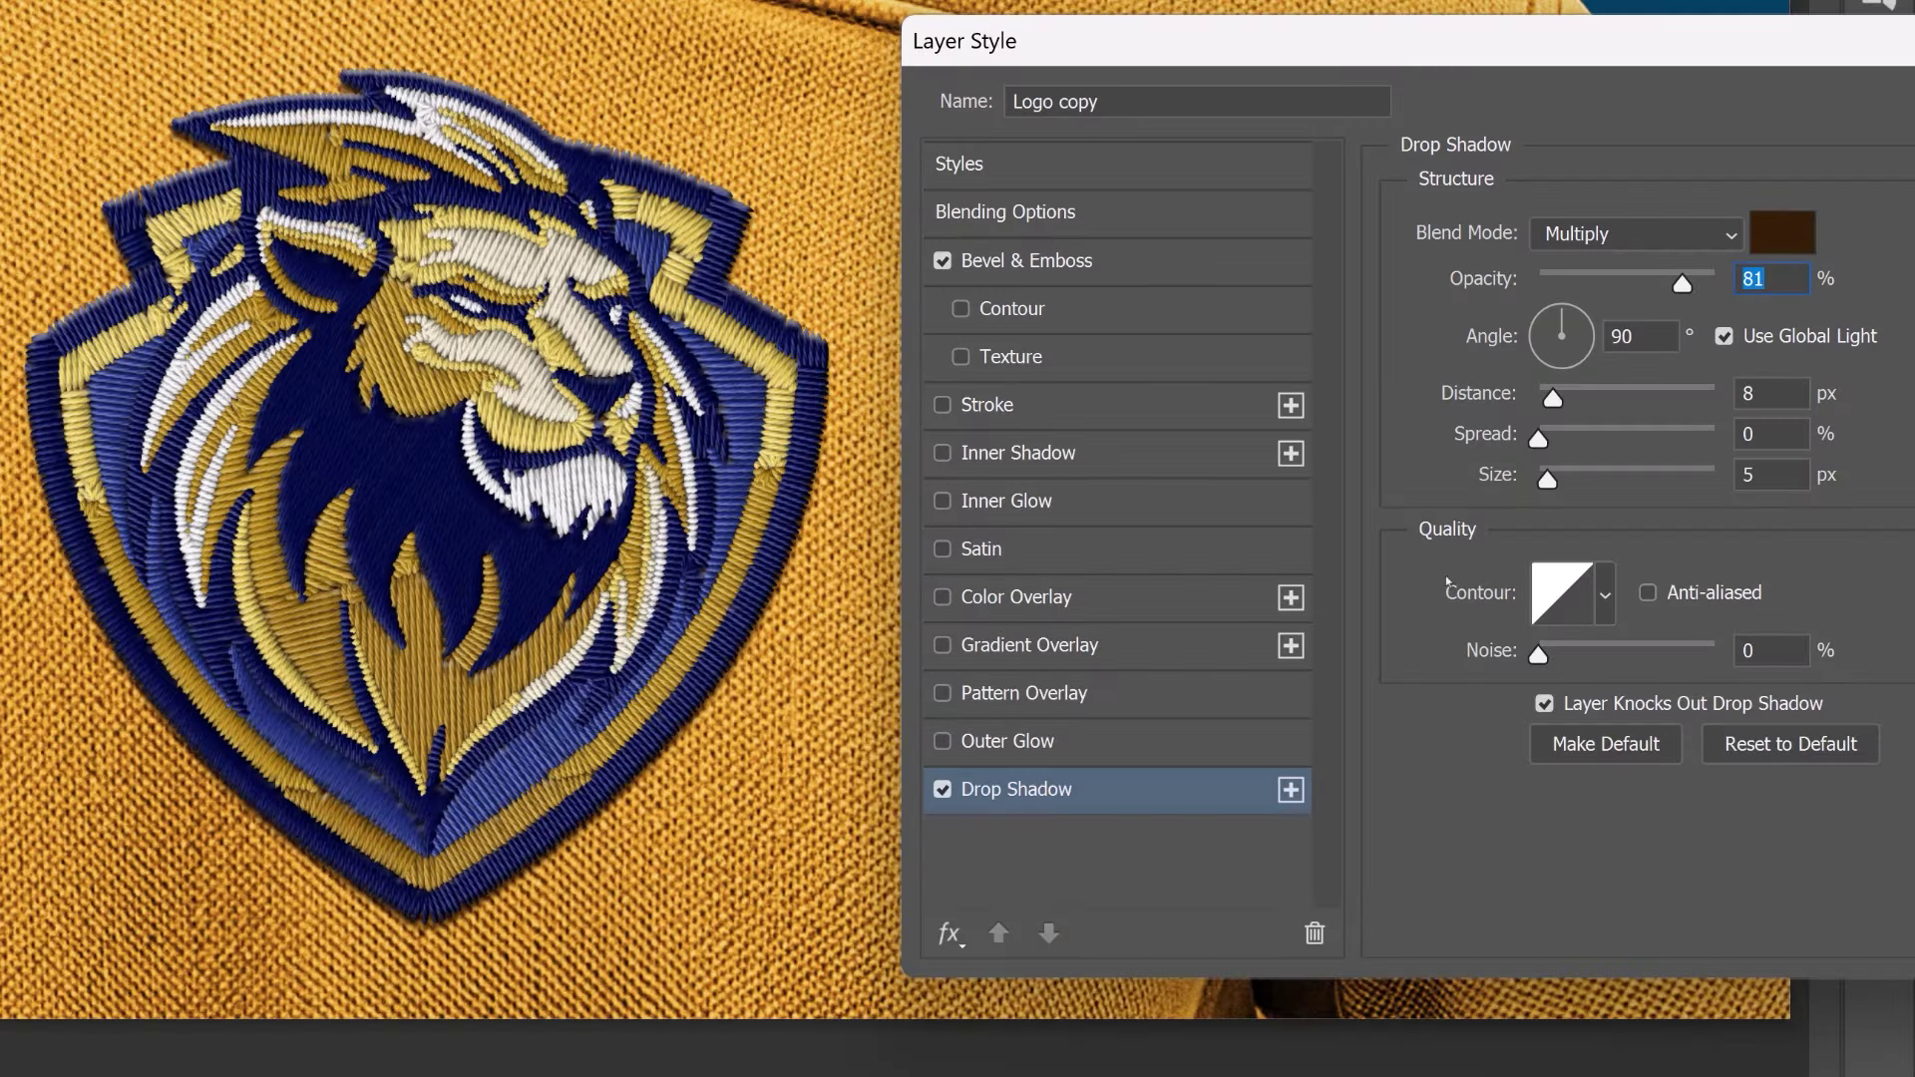
{"action": "left_click", "coordinate": [1291, 790]}
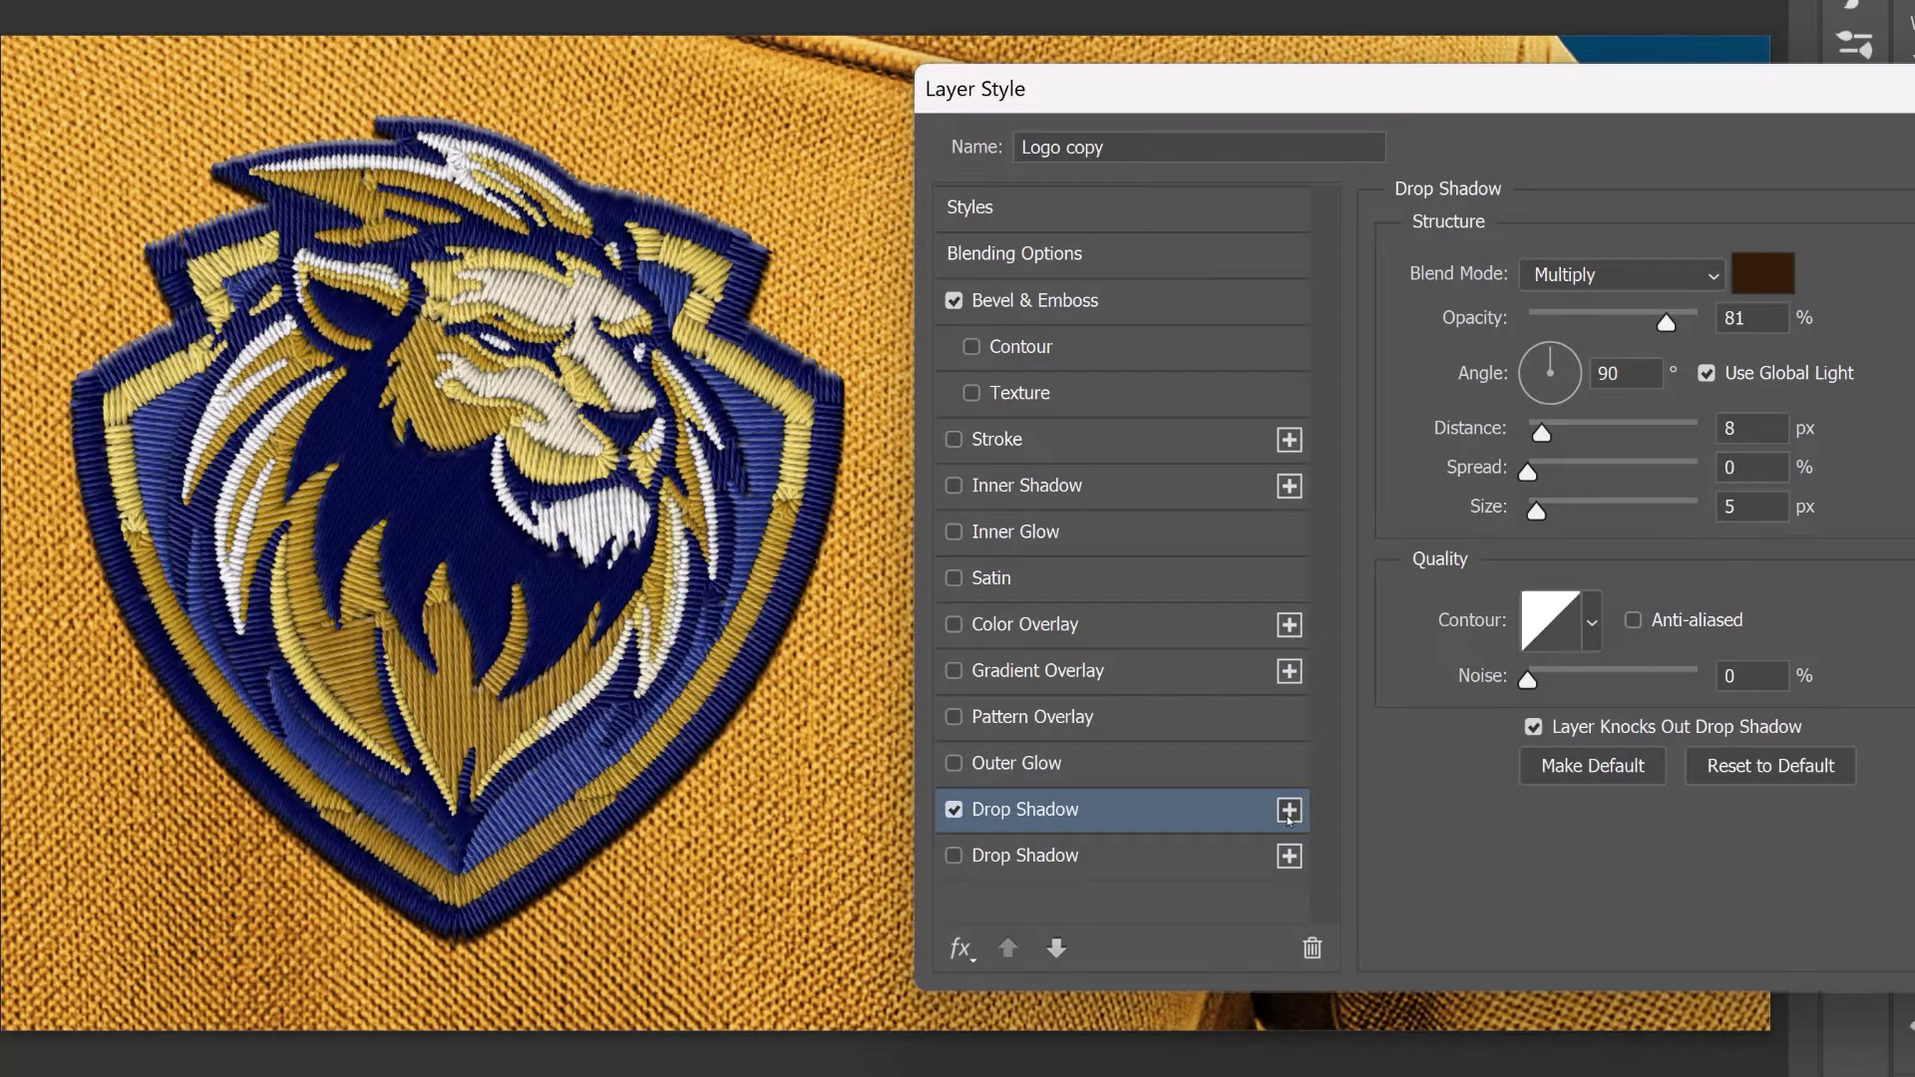
- Give the second drop shadow 37 px distance, 57 px size, lower opacity, positioned beneath the patch
{"action": "left_click_drag", "start_coordinate": [1542, 433], "coordinate": [1594, 435]}
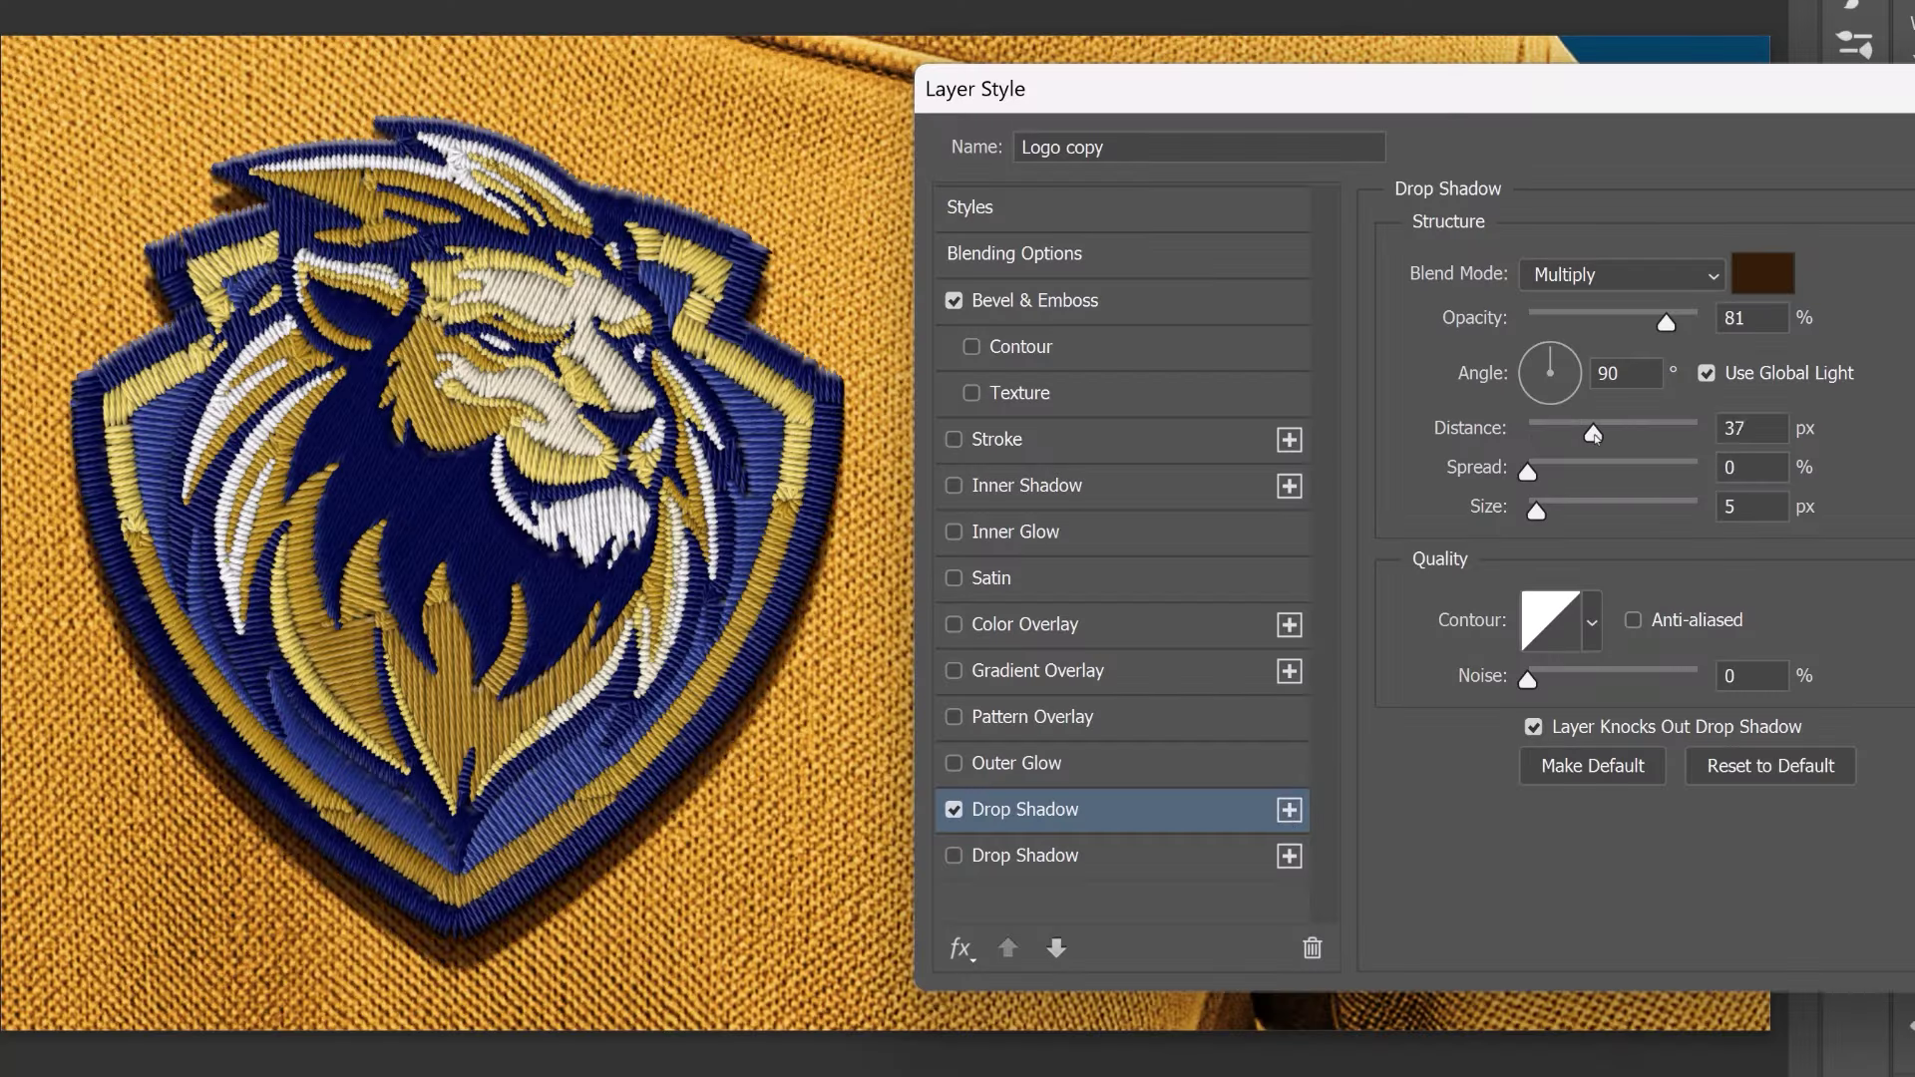
{"action": "left_click_drag", "start_coordinate": [1541, 512], "coordinate": [1576, 513]}
{"action": "left_click_drag", "start_coordinate": [1666, 322], "coordinate": [1643, 322]}
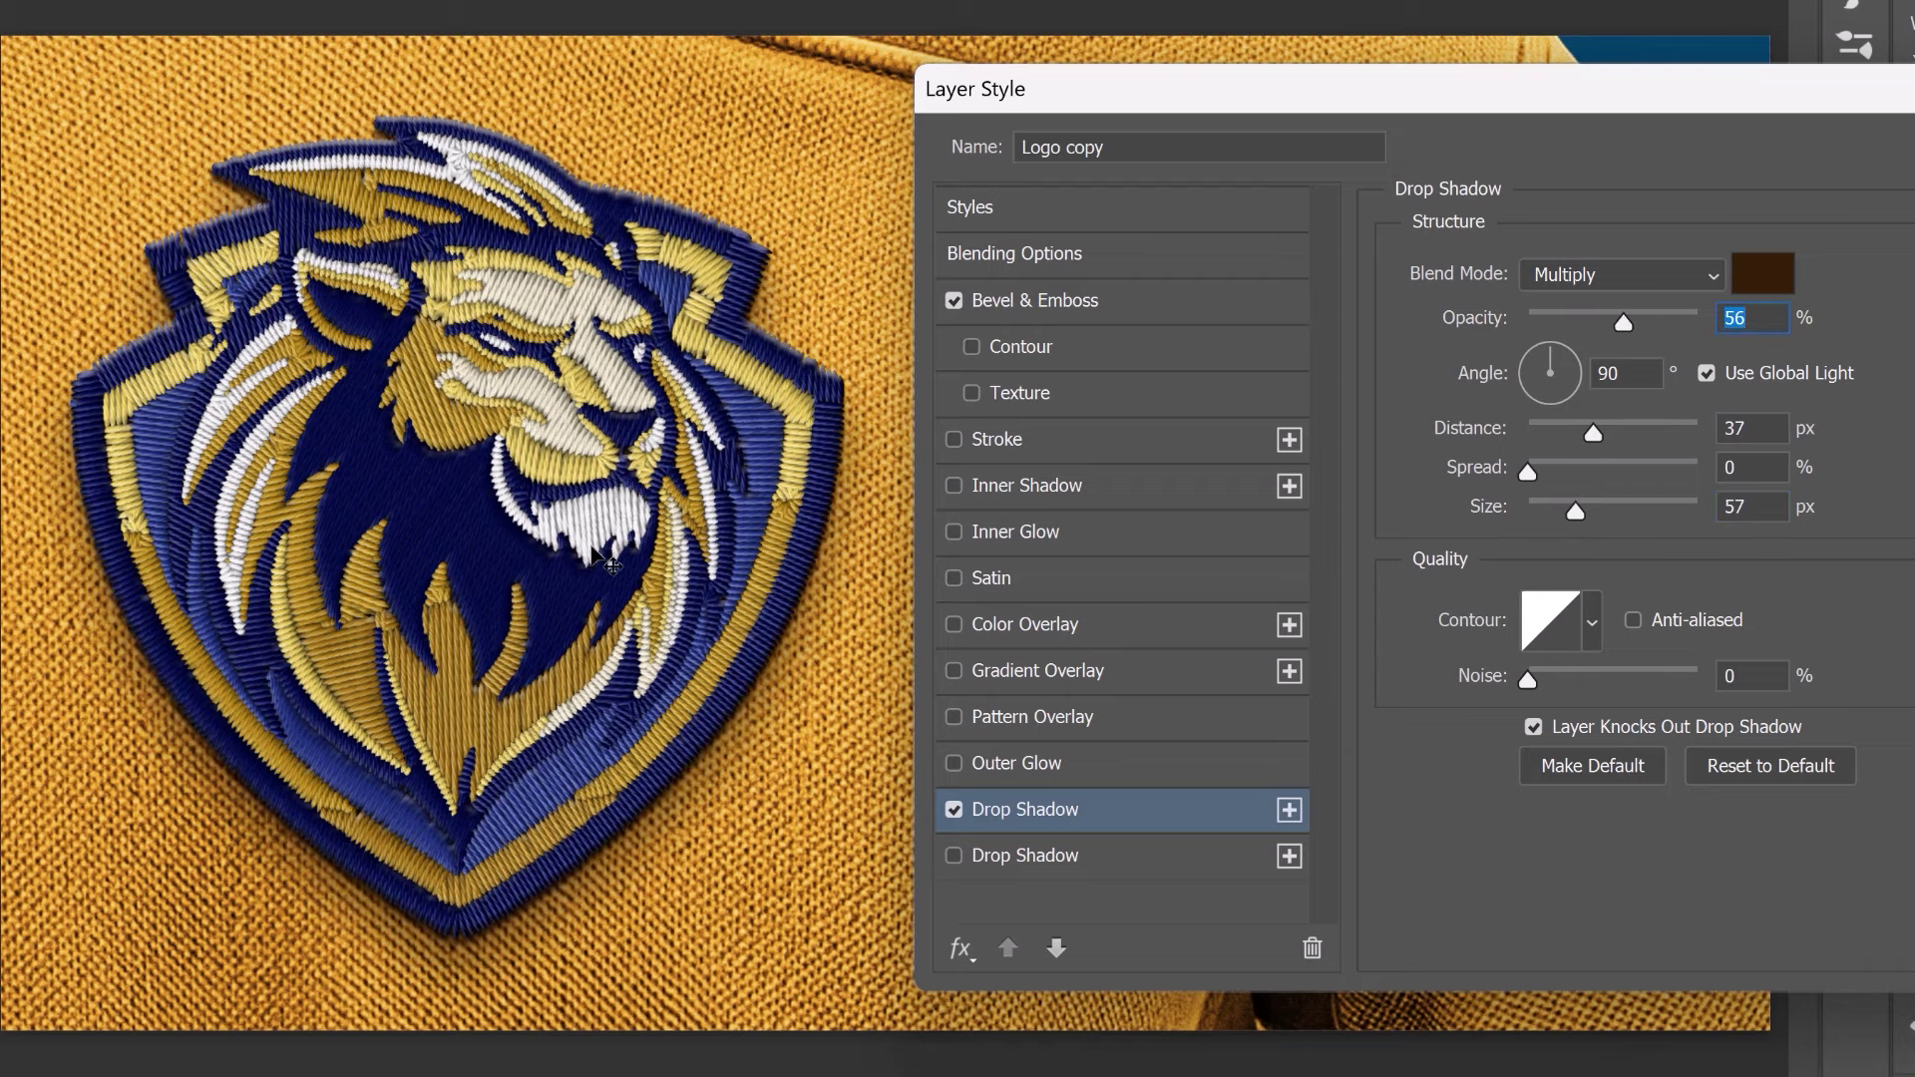
{"action": "left_click_drag", "start_coordinate": [573, 540], "coordinate": [604, 522]}
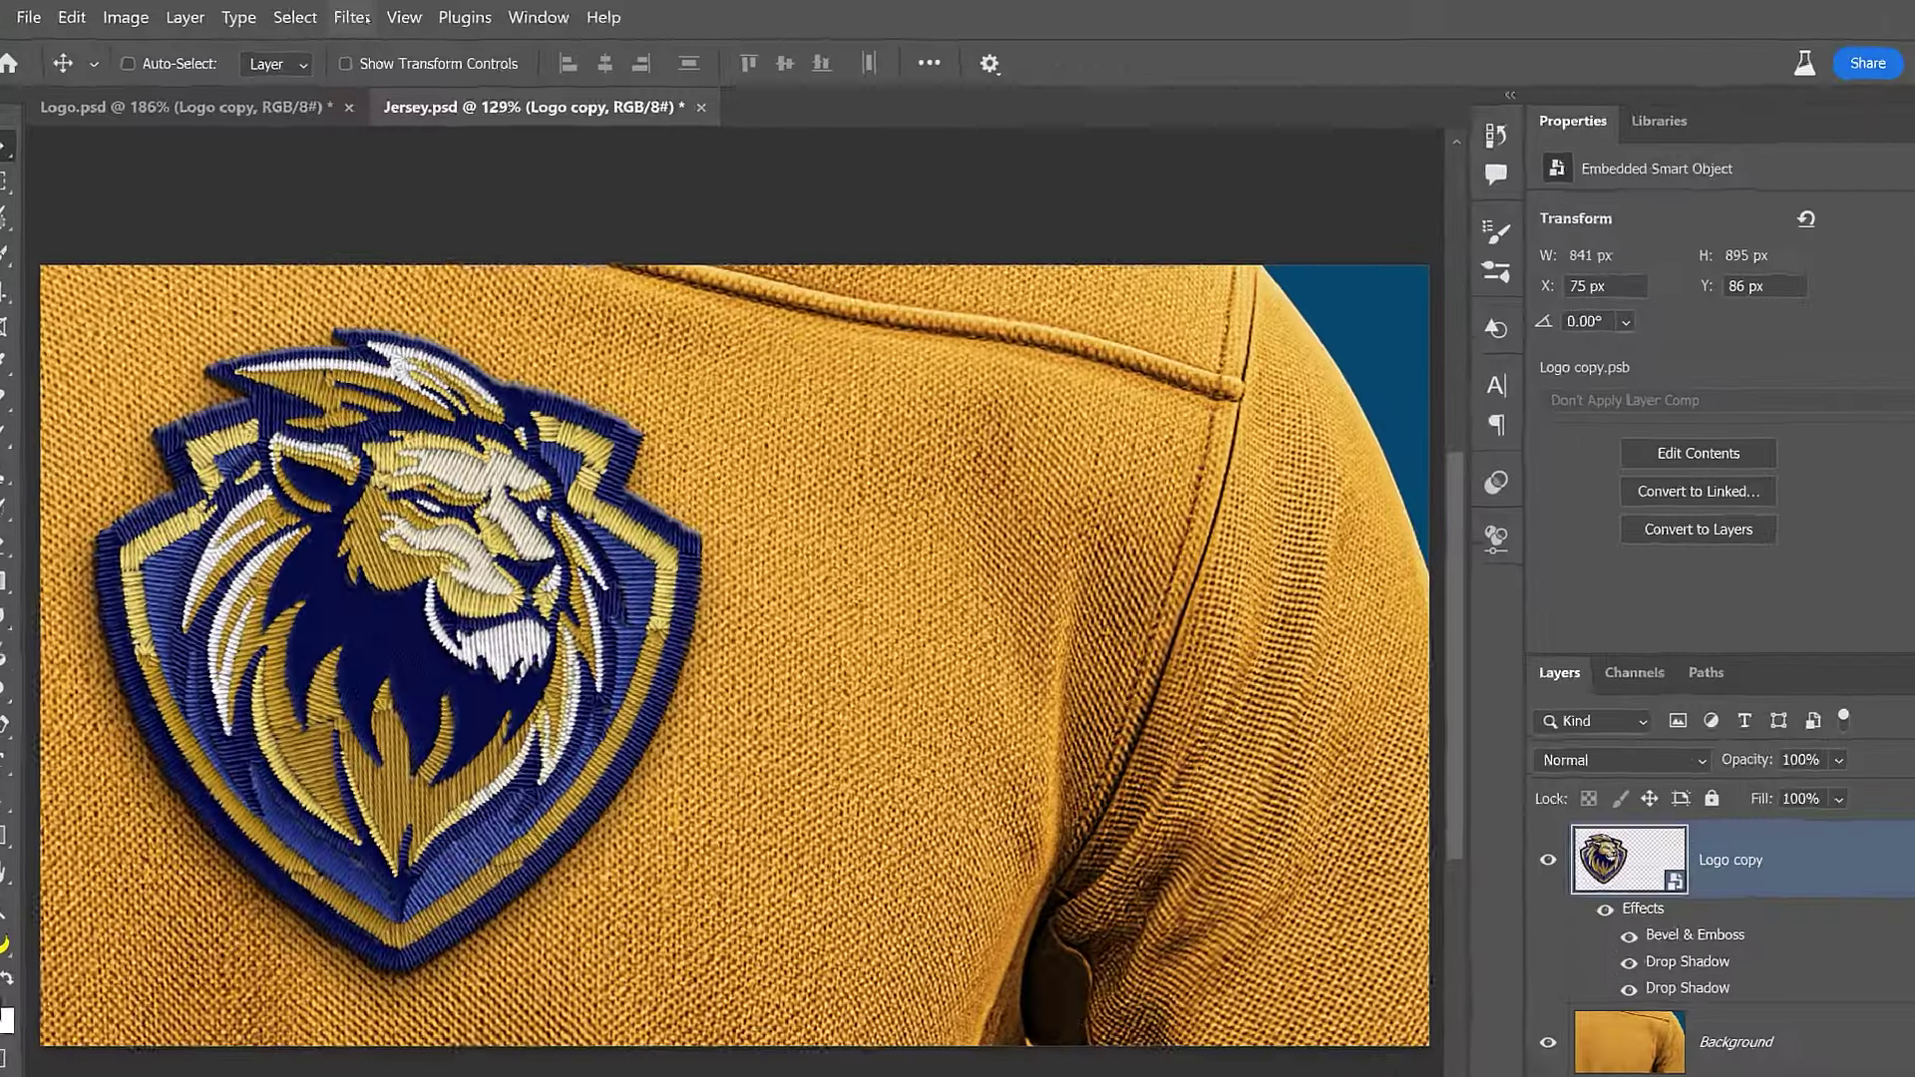
- Apply a Camera Raw Filter to the Logo copy patch with Texture +53, Clarity +23 and Grain 44
{"action": "left_click", "coordinate": [291, 17]}
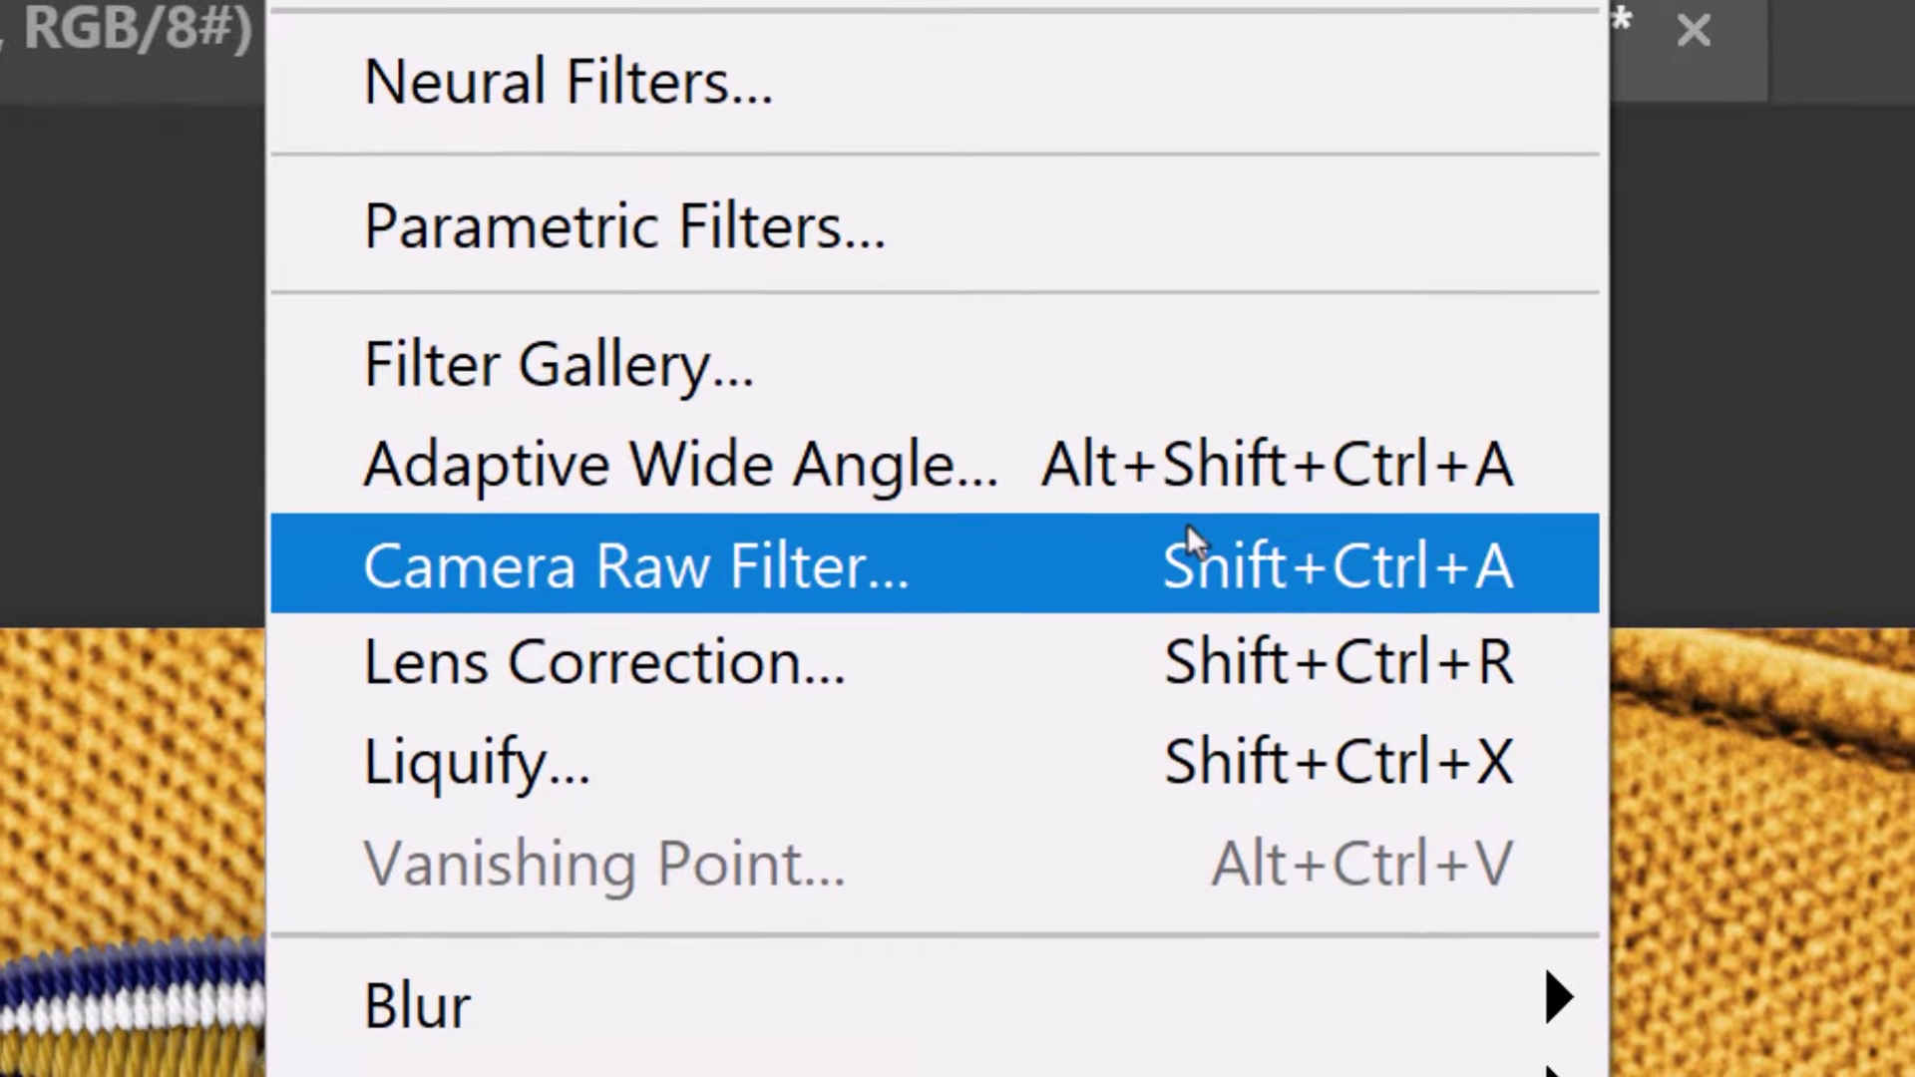
{"action": "left_click", "coordinate": [1188, 558]}
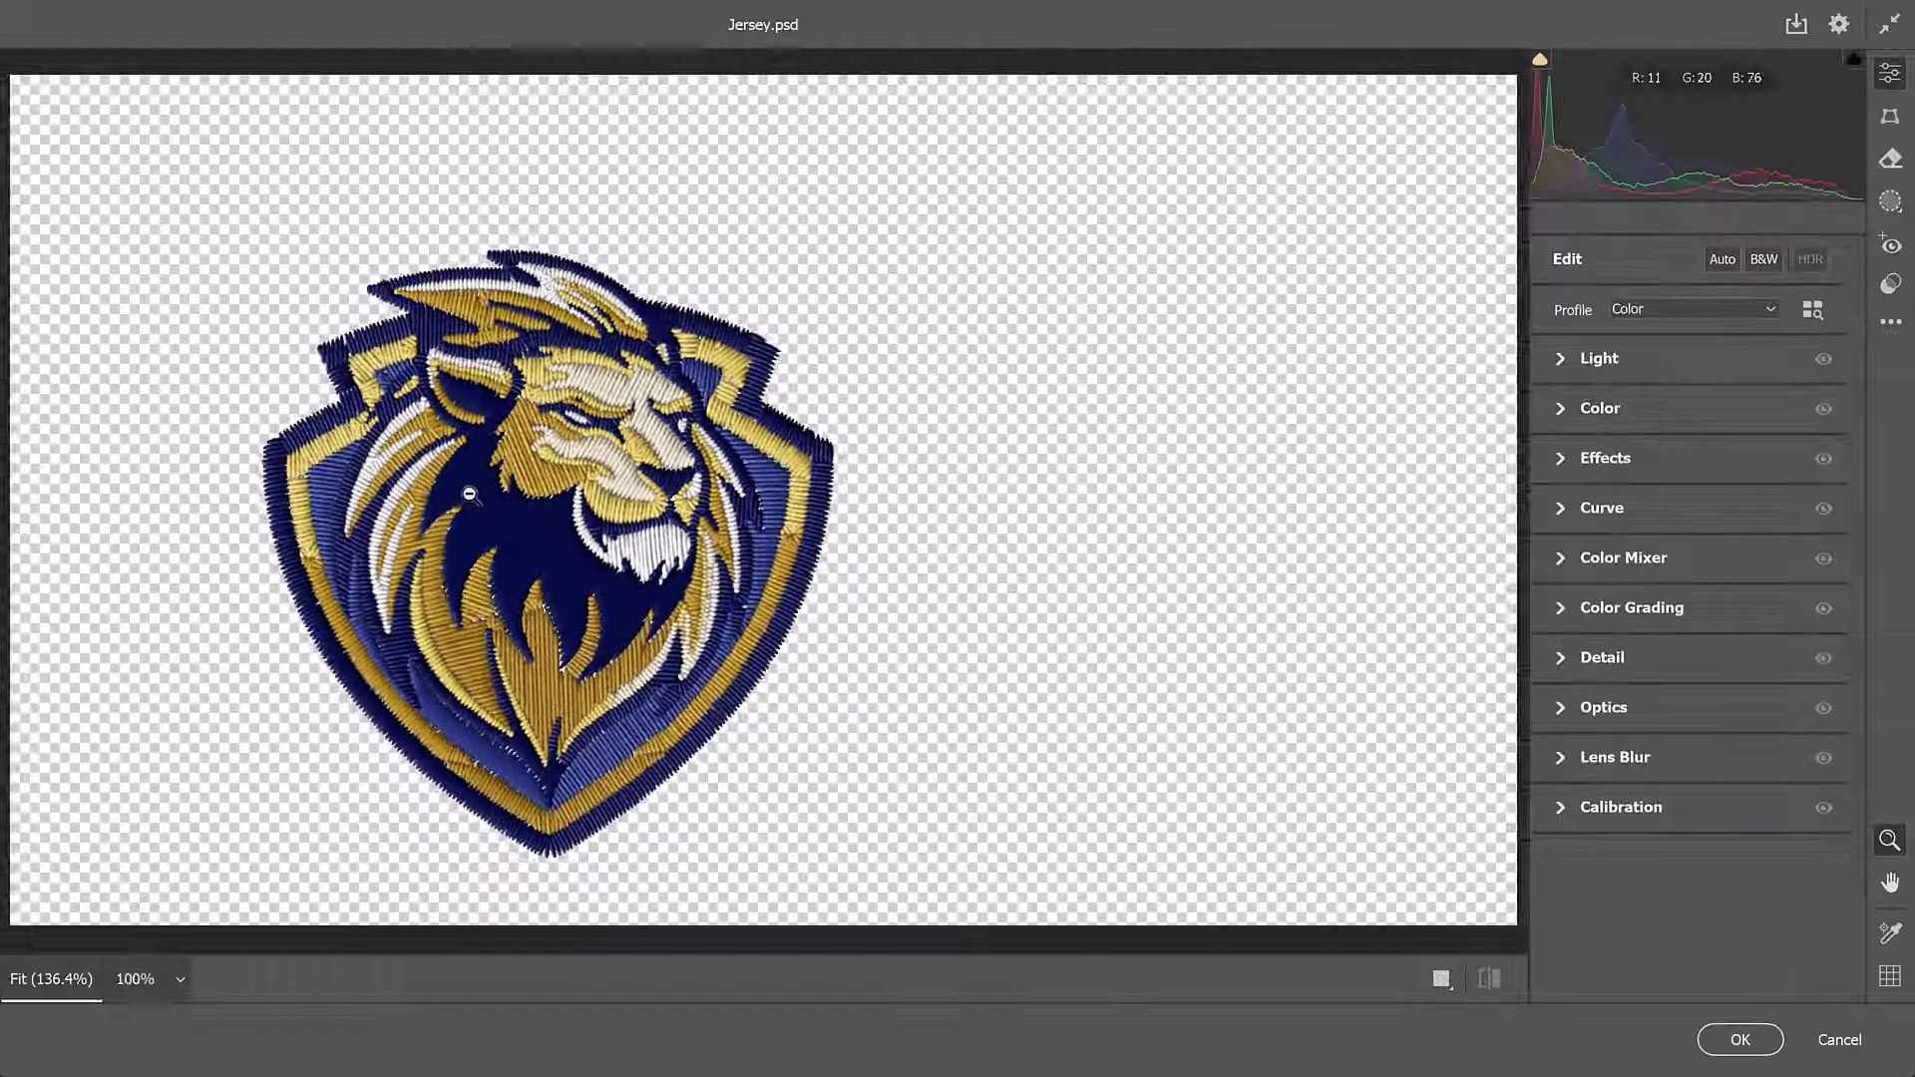
{"action": "scroll", "coordinate": [597, 507], "scroll_direction": "up", "scroll_amount": 5}
{"action": "scroll", "coordinate": [597, 507], "scroll_direction": "up", "scroll_amount": 2}
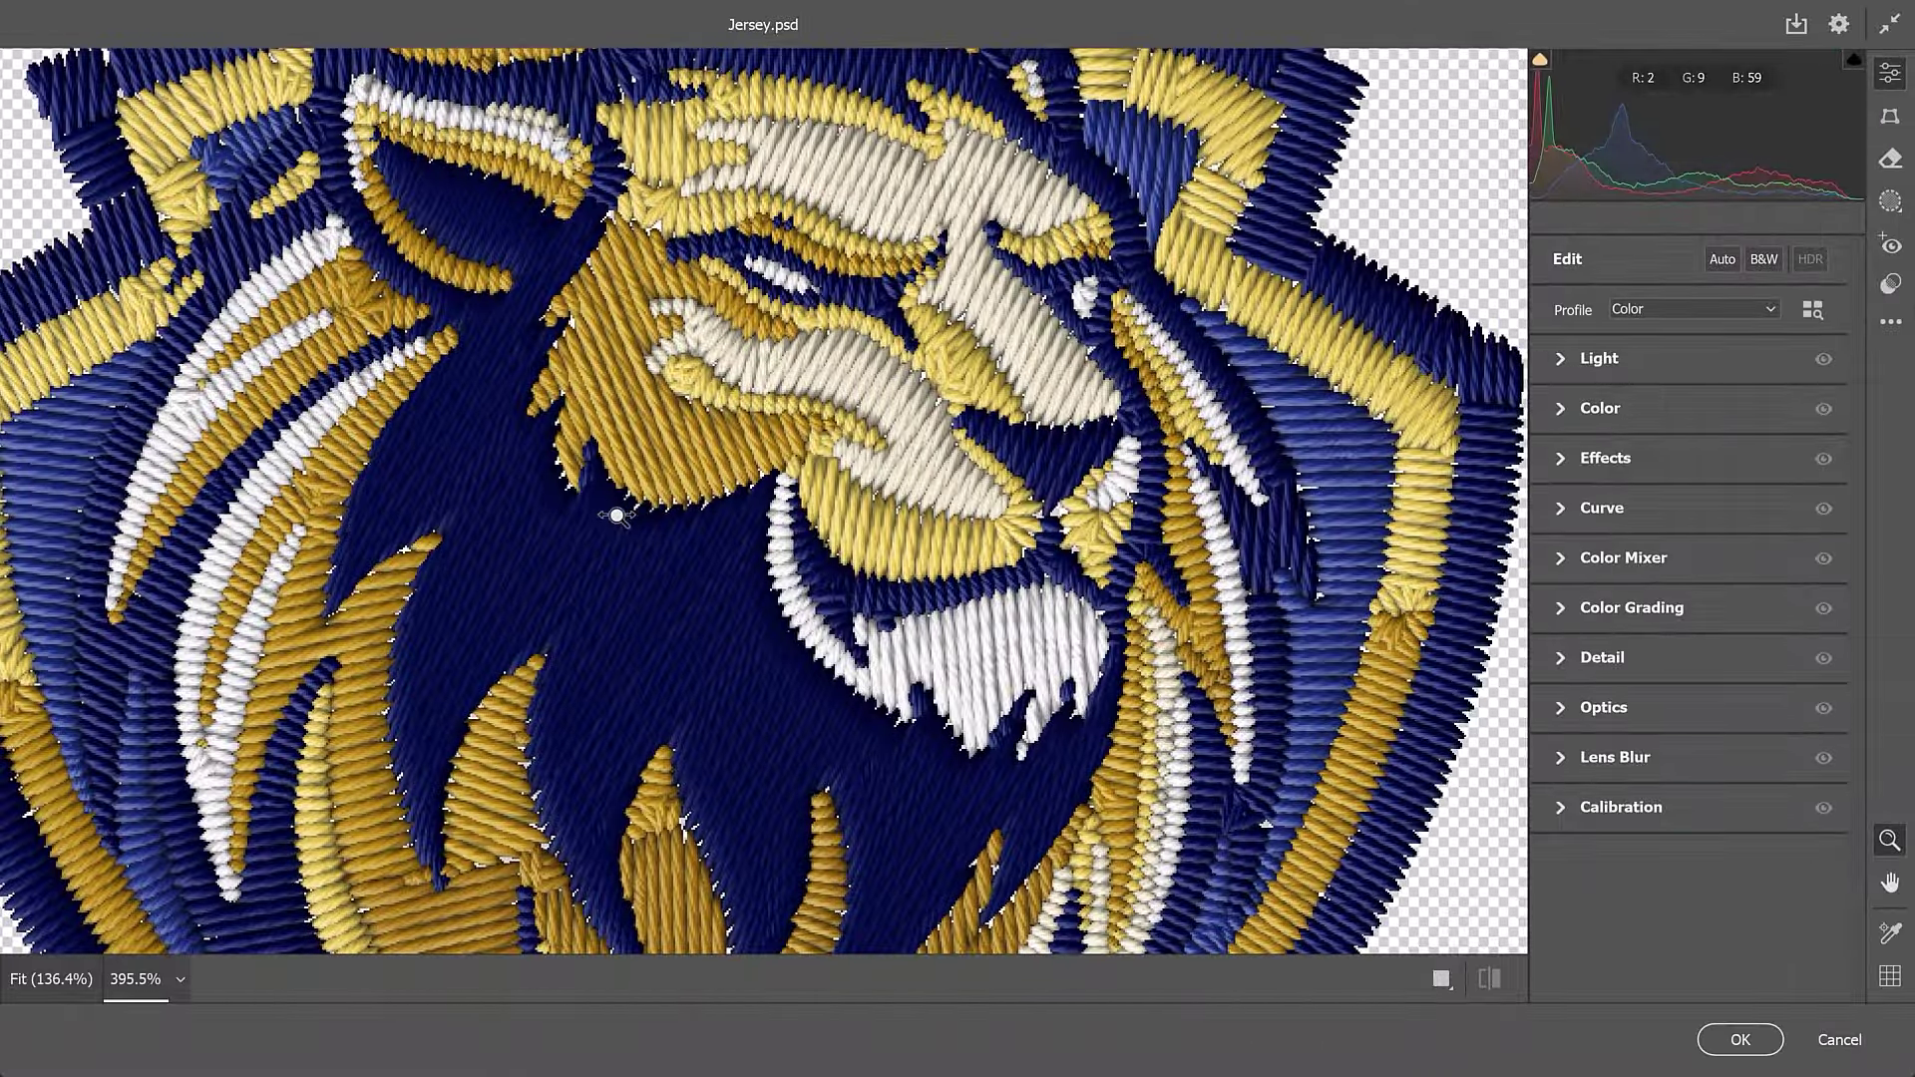
{"action": "left_click", "coordinate": [1552, 467]}
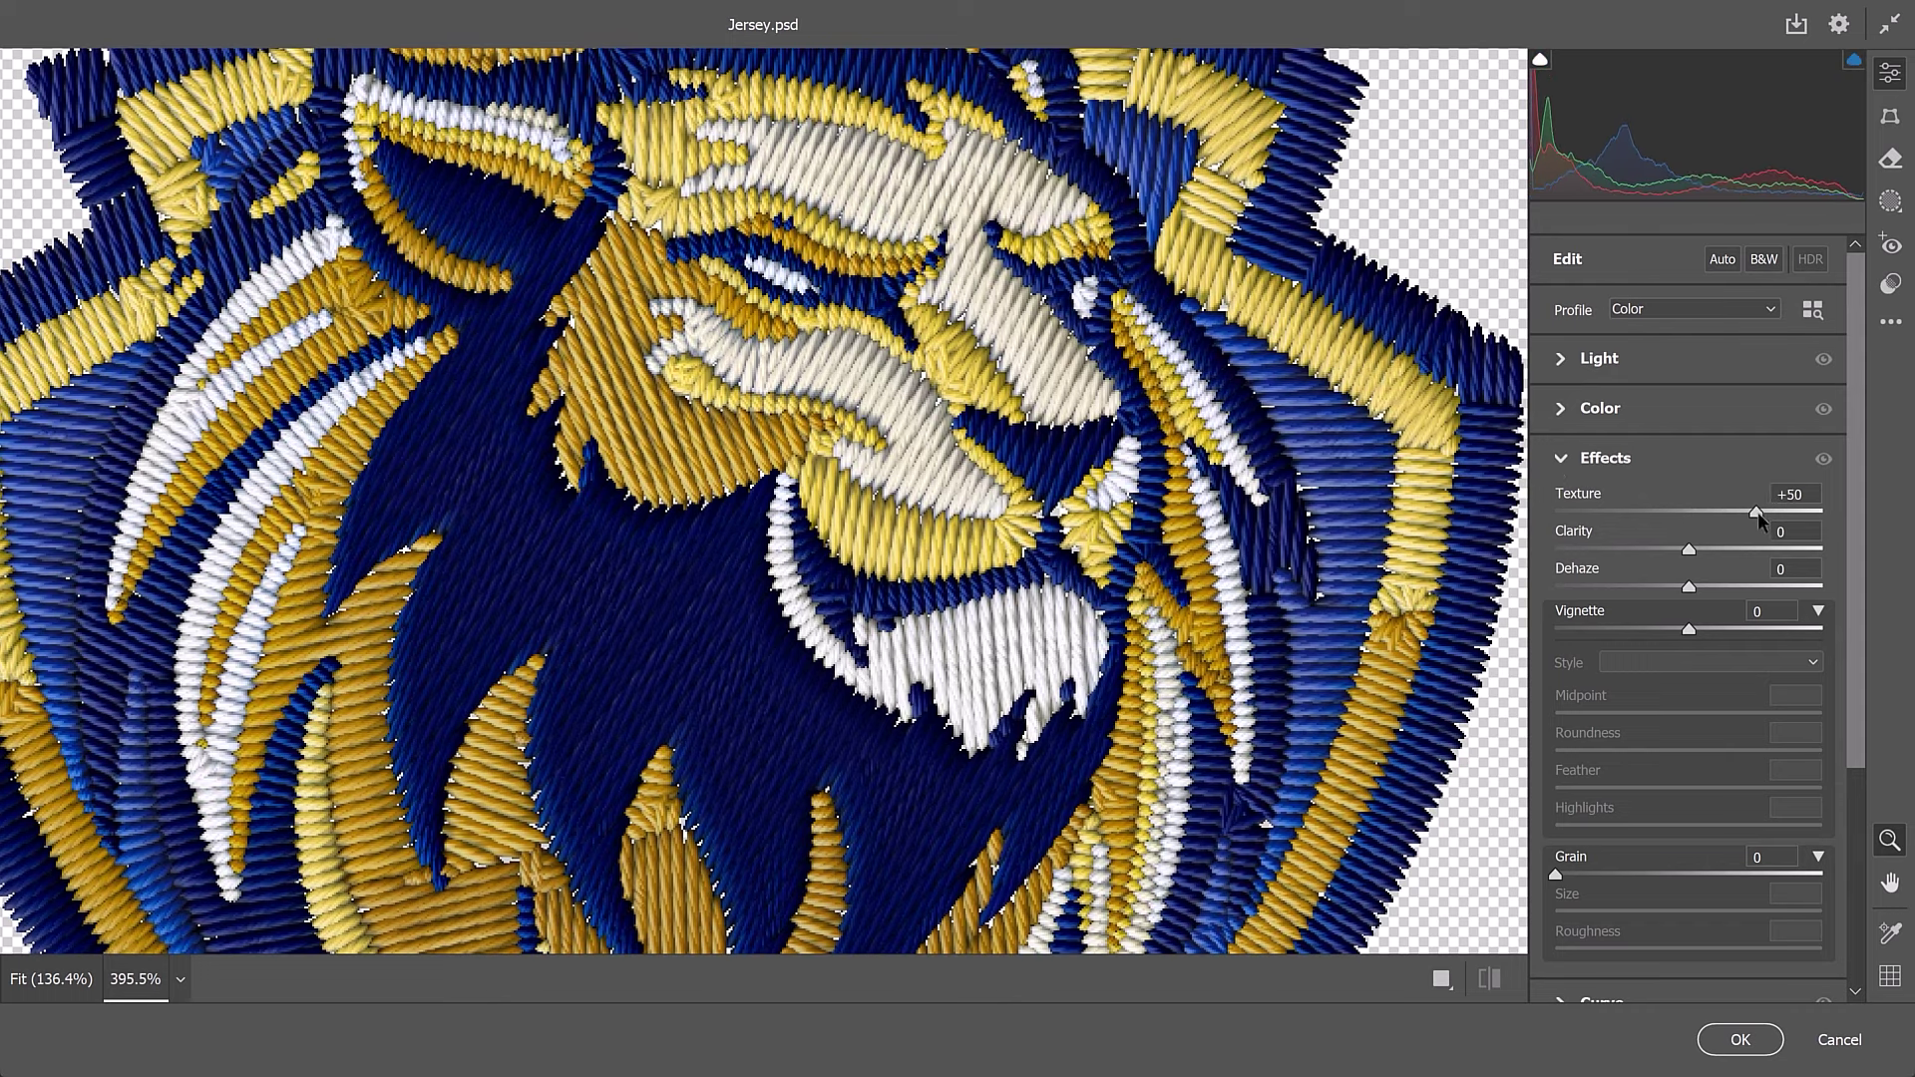
{"action": "left_click_drag", "start_coordinate": [1687, 549], "coordinate": [1717, 552]}
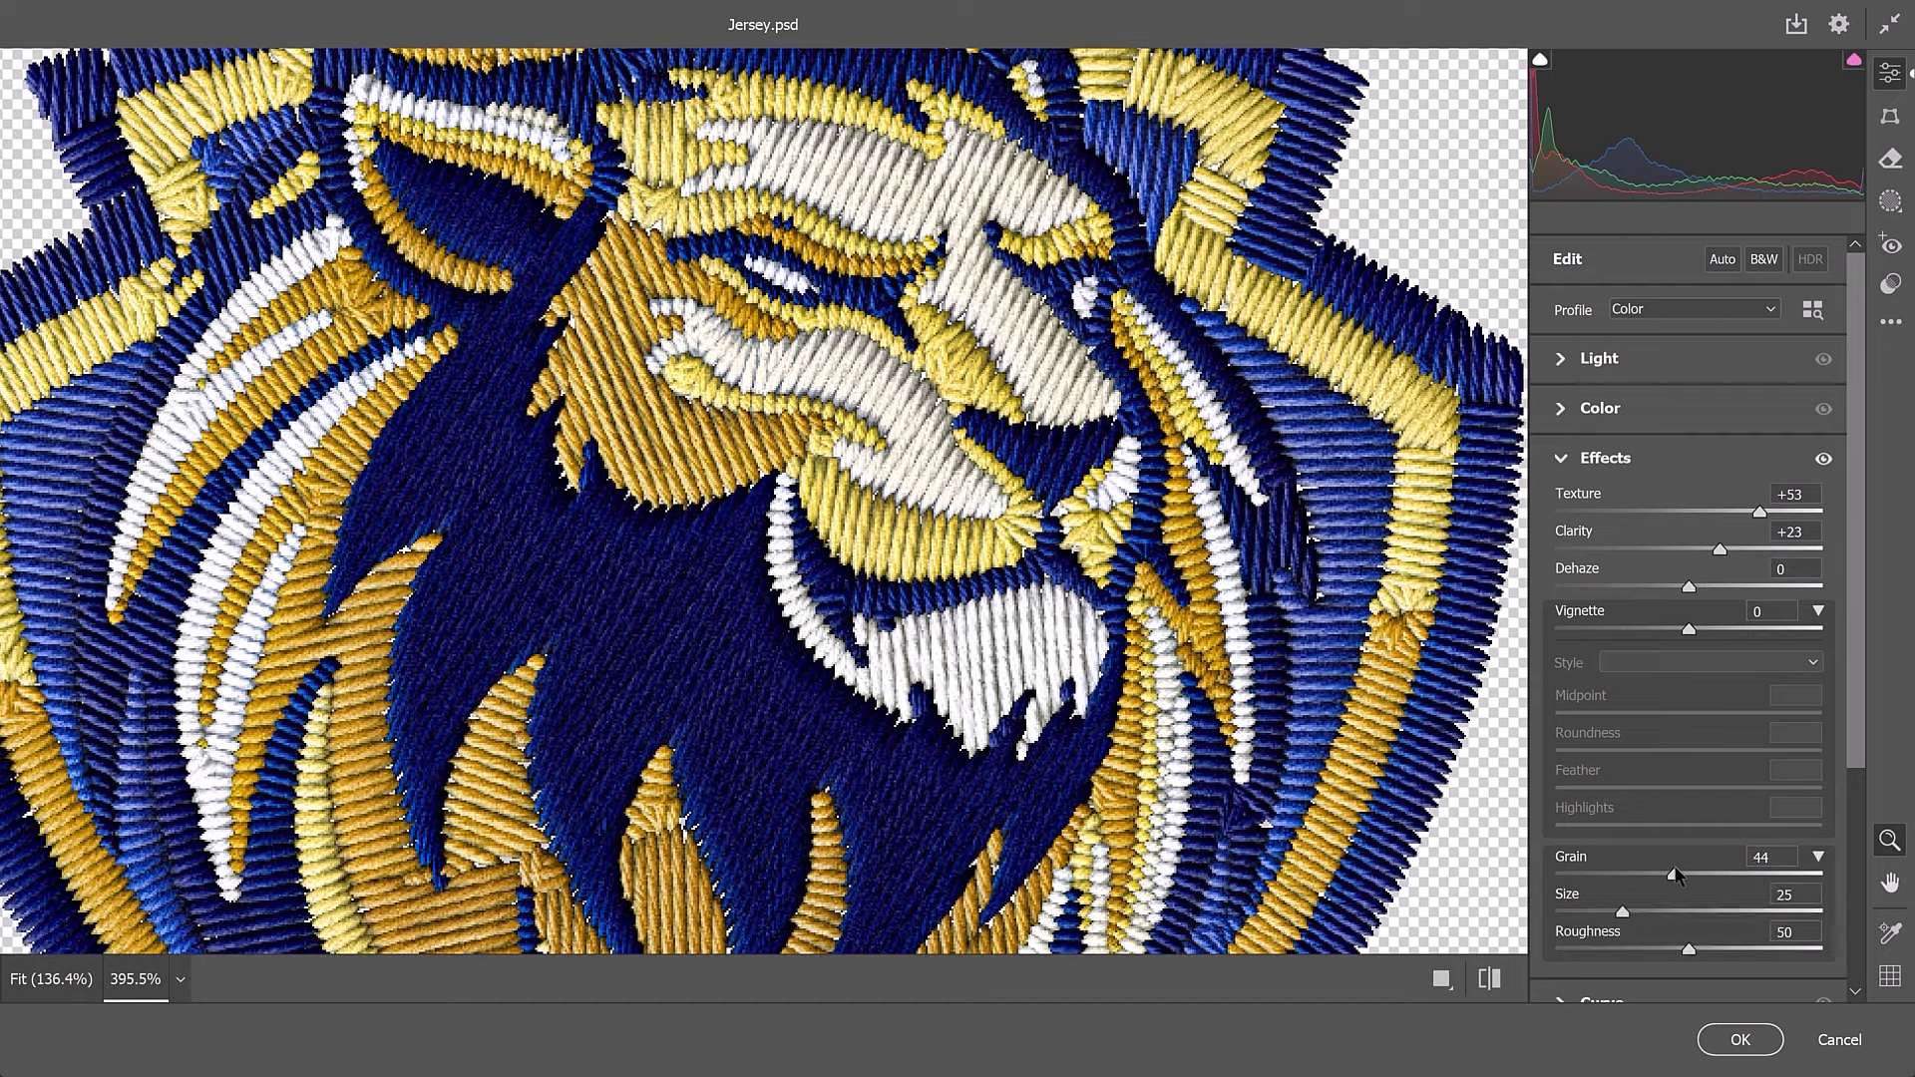
{"action": "left_click", "coordinate": [1741, 1037]}
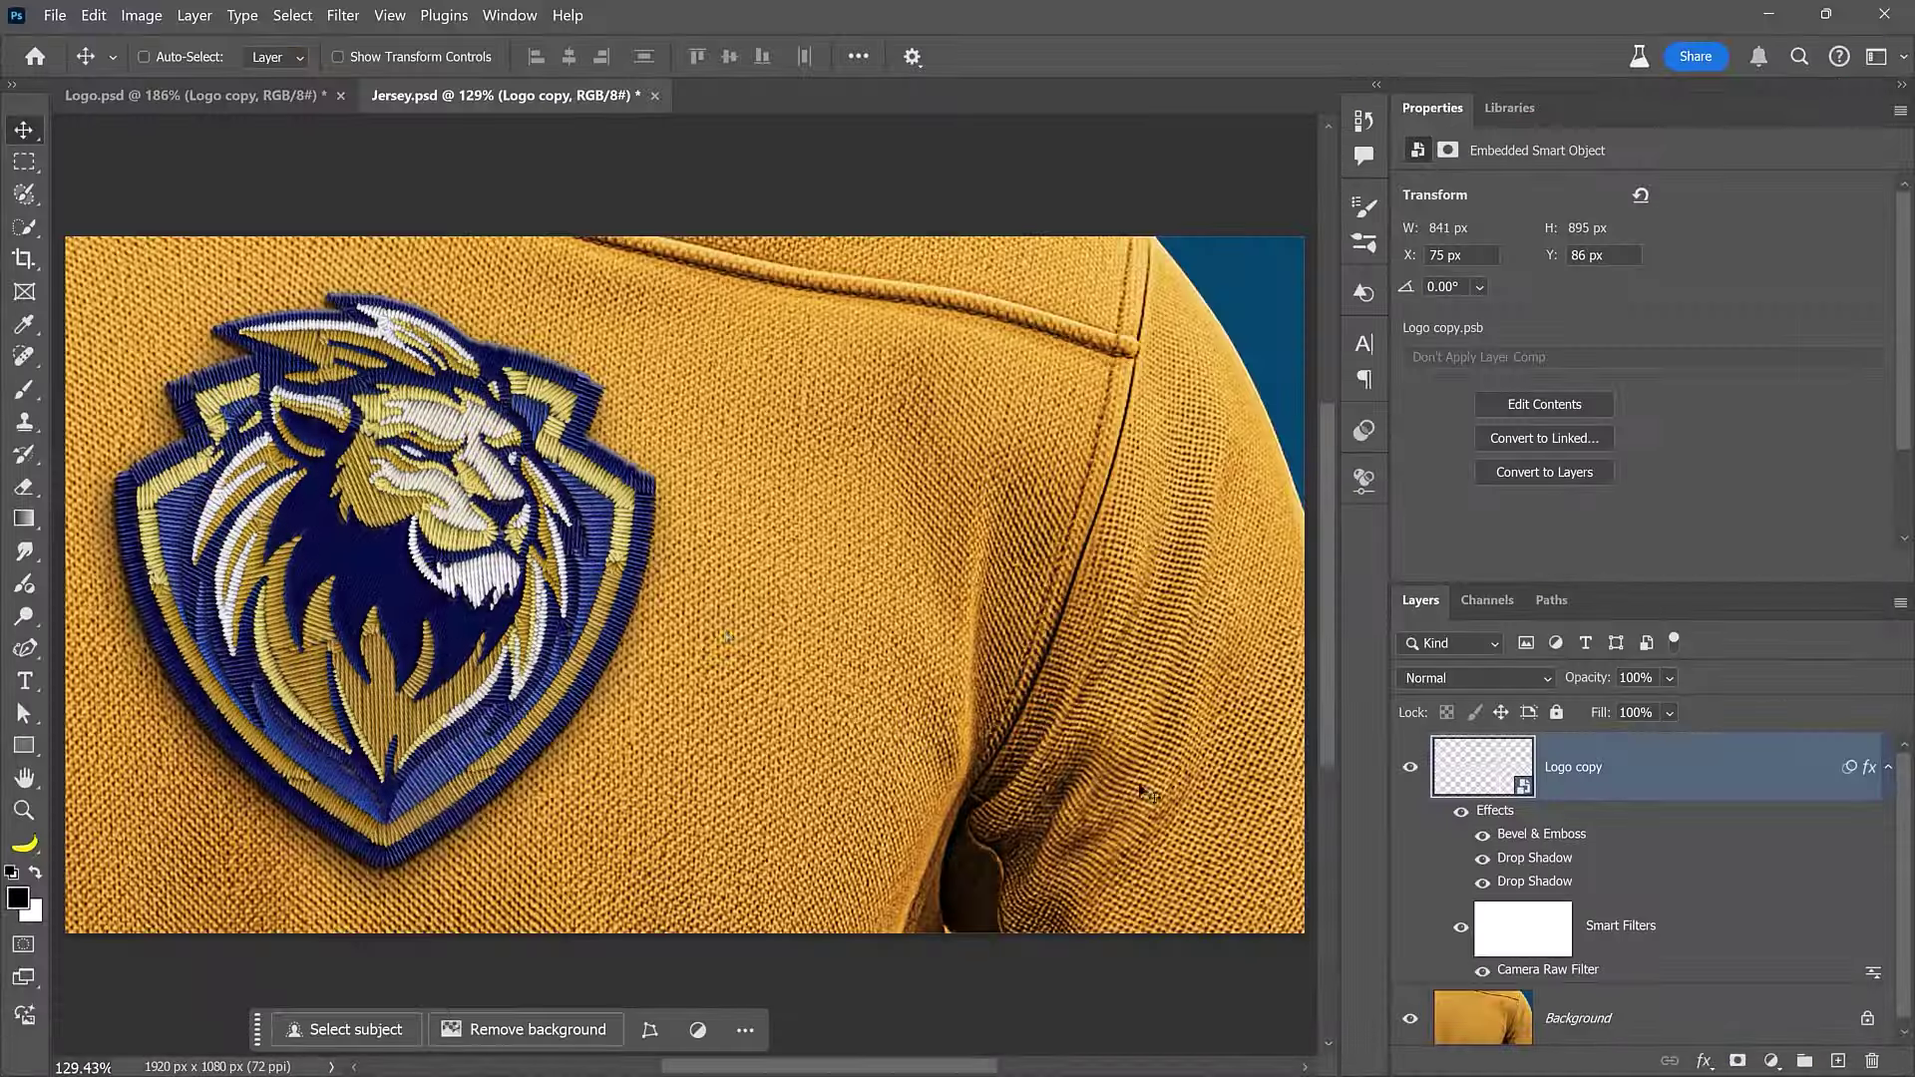